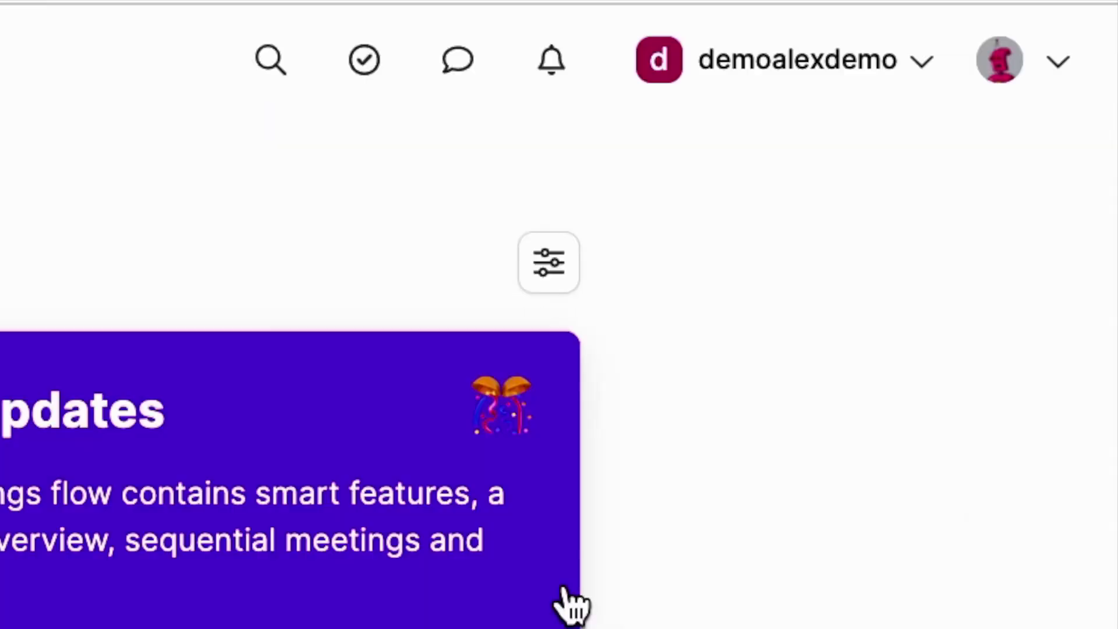
Open the Approval checkboxes page in the company's Data & Privacy settings and review the default consent text on the job application form
click(763, 88)
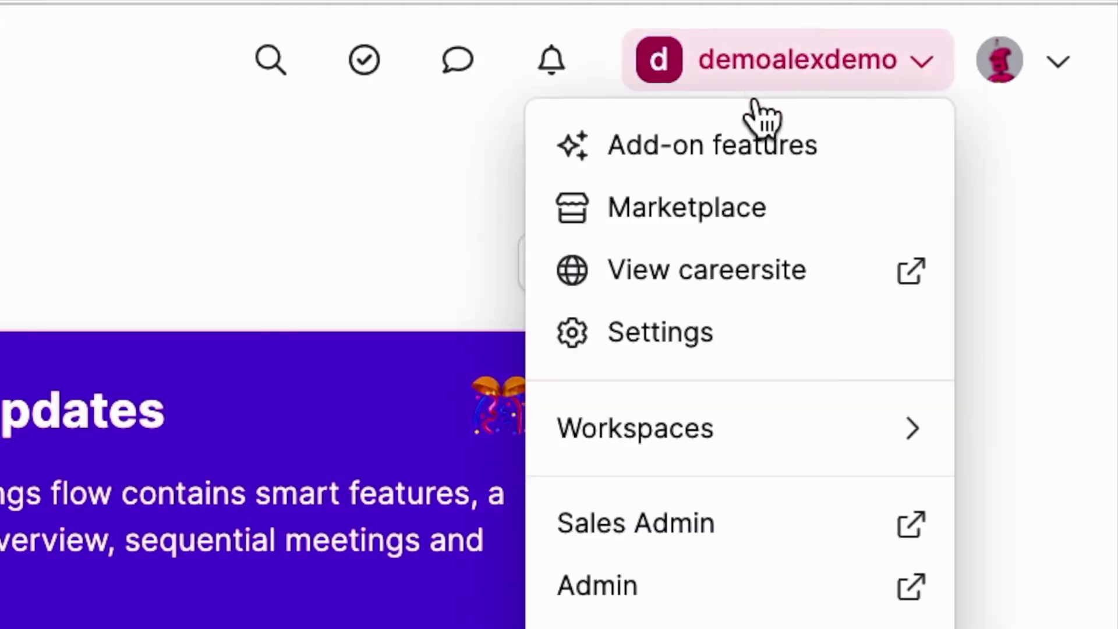
click(676, 340)
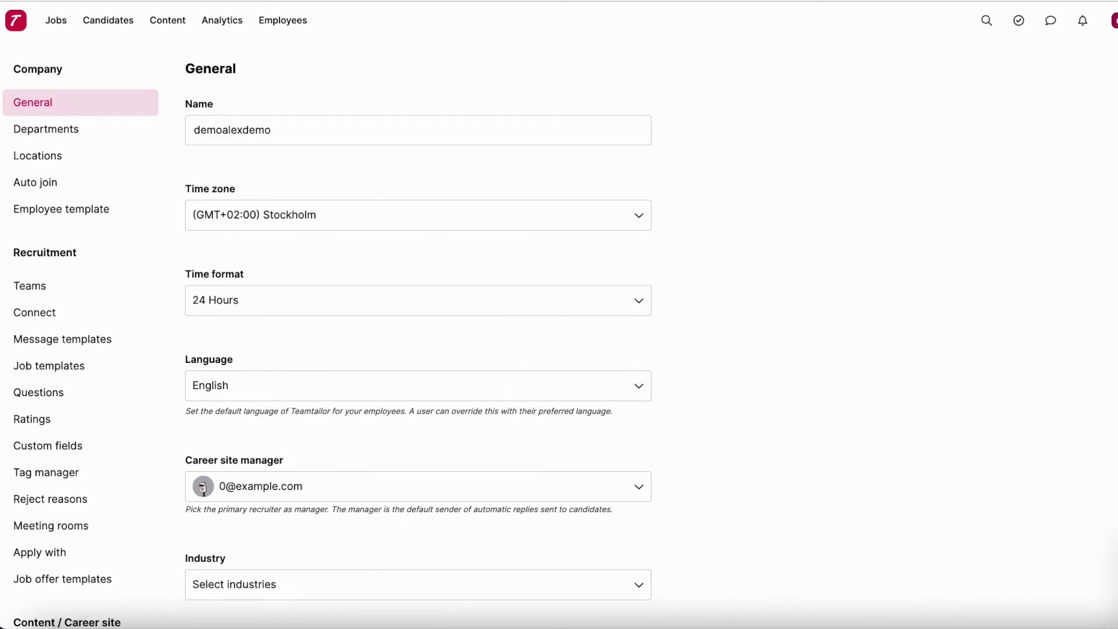
scroll(117, 287, down, 8)
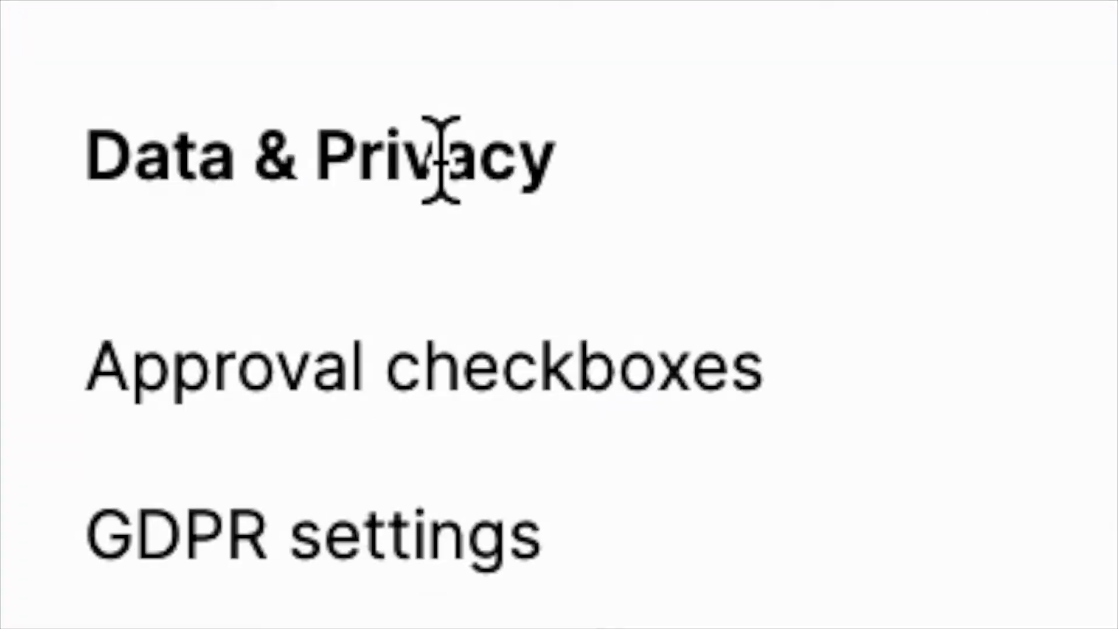
click(433, 396)
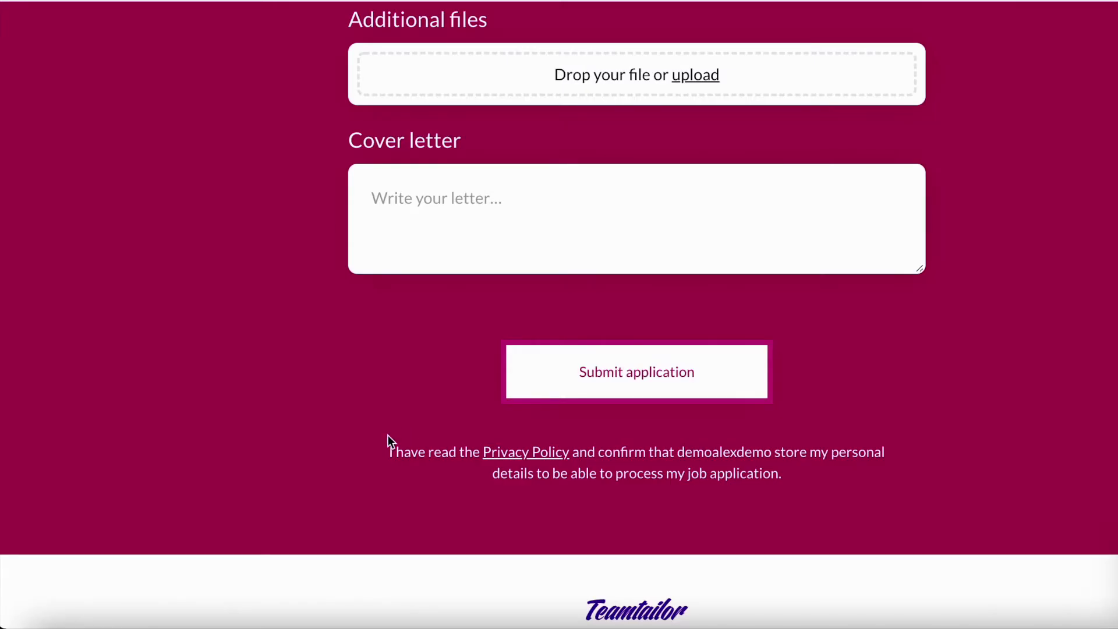
drag(404, 441, 619, 481)
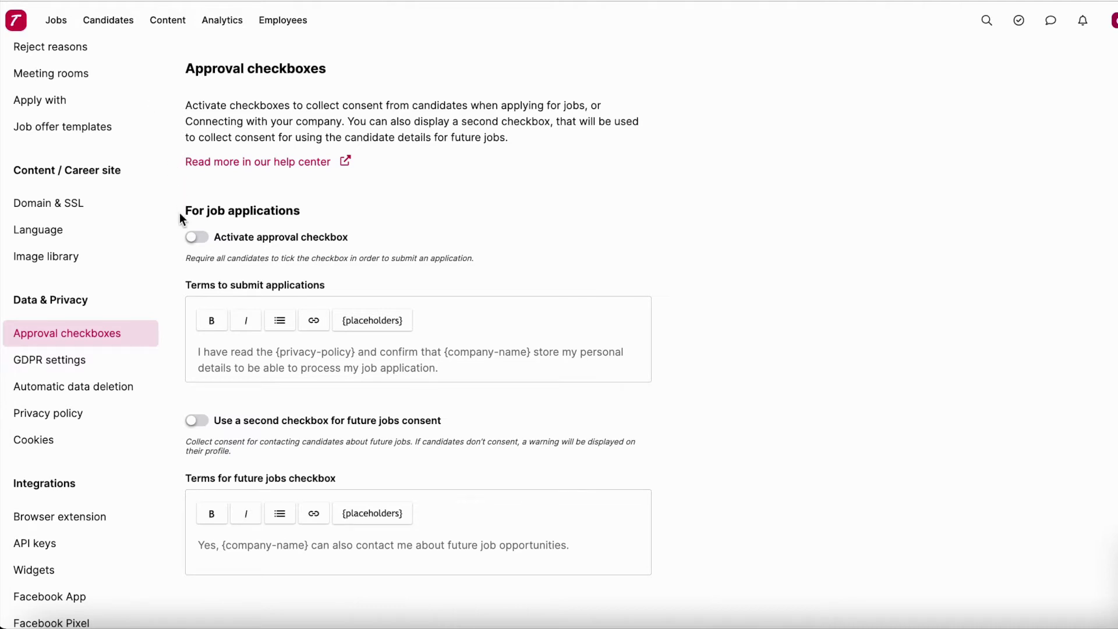
Activate the approval checkbox and the second future jobs consent checkbox for both job applications and Connect
click(198, 241)
click(197, 421)
scroll(198, 423, down, 5)
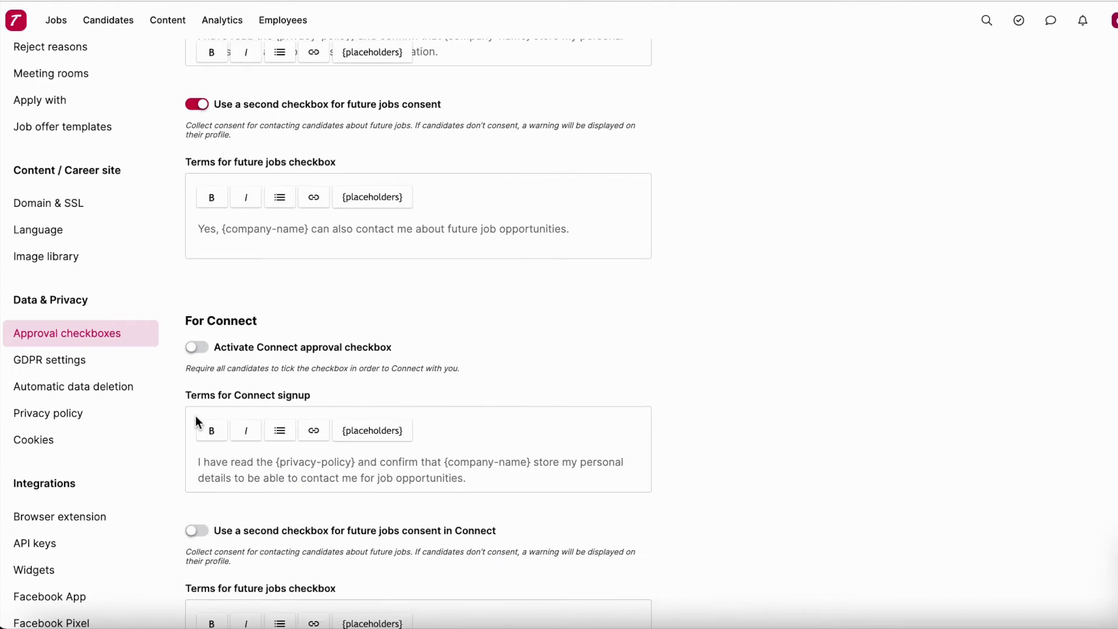
click(195, 353)
click(198, 531)
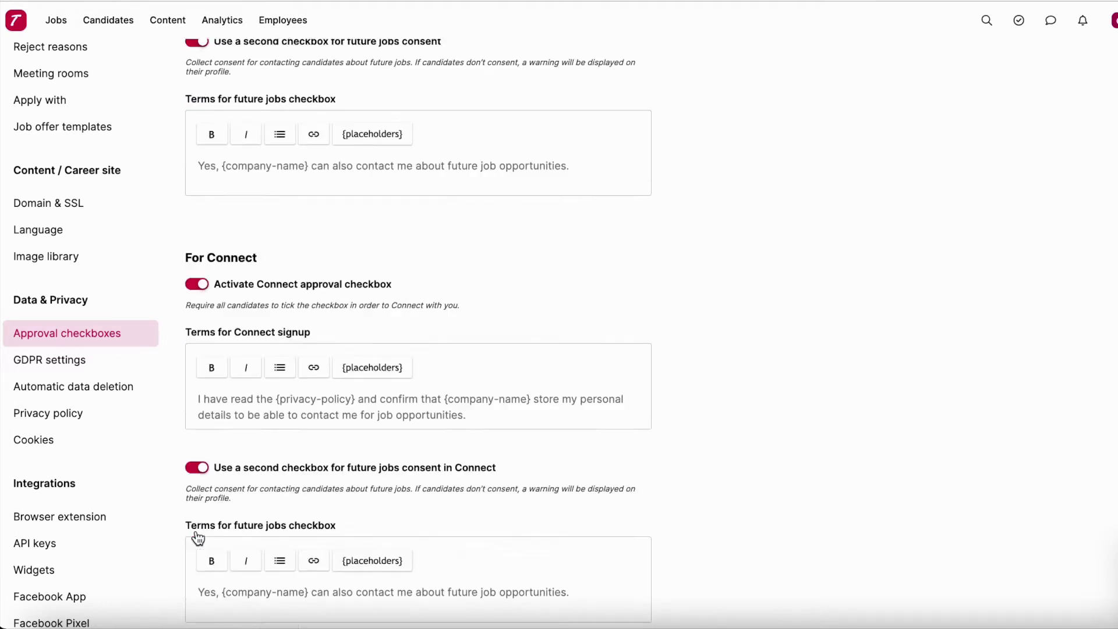
scroll(198, 533, down, 3)
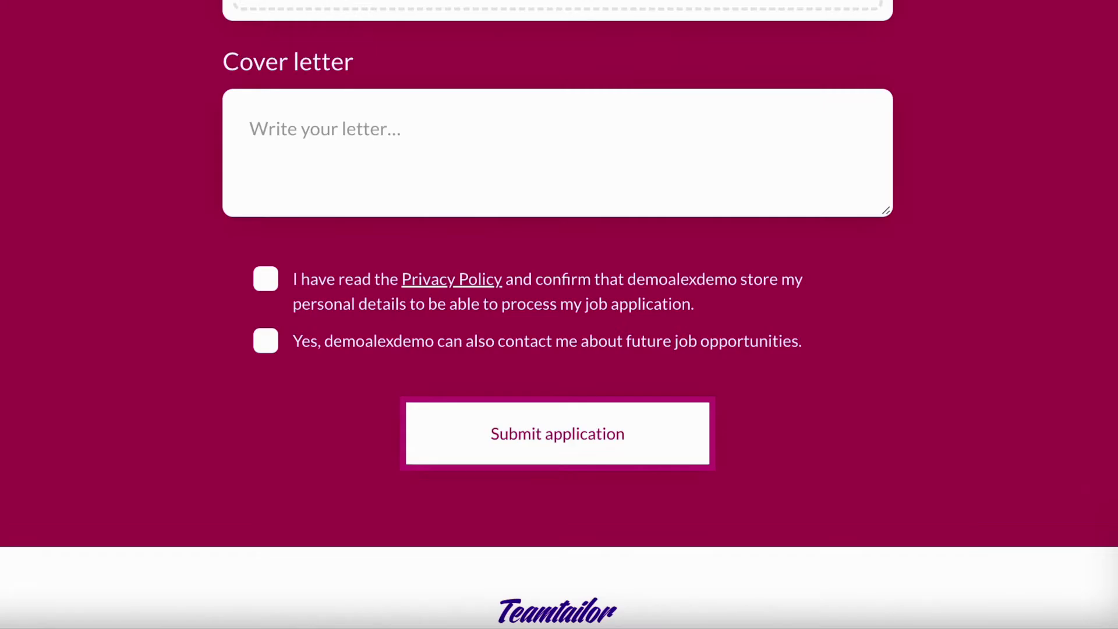
Tick both the Privacy Policy and the future job opportunities consent checkboxes on the job application form
click(266, 279)
click(267, 340)
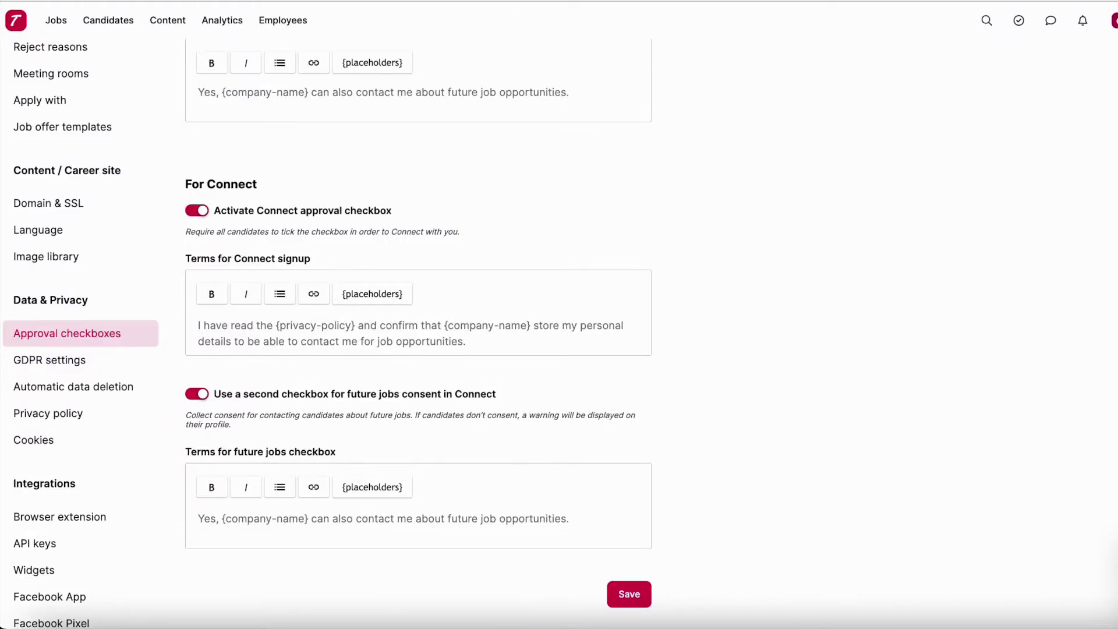
Open the GDPR settings and set the candidates' permission to expire after 24 months
scroll(323, 191, up, 8)
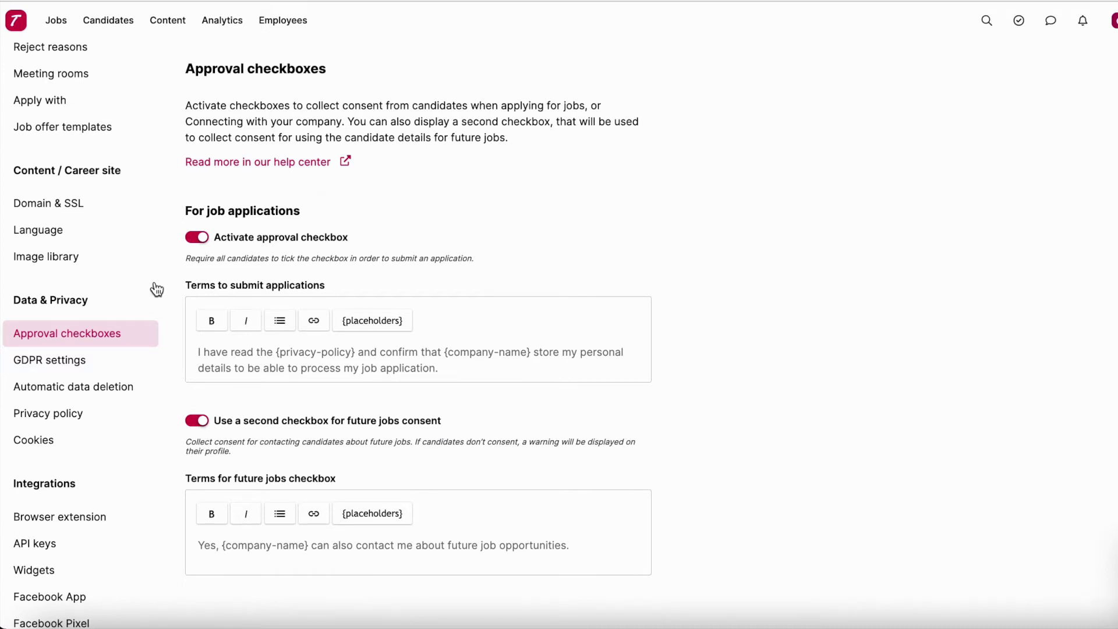
click(44, 361)
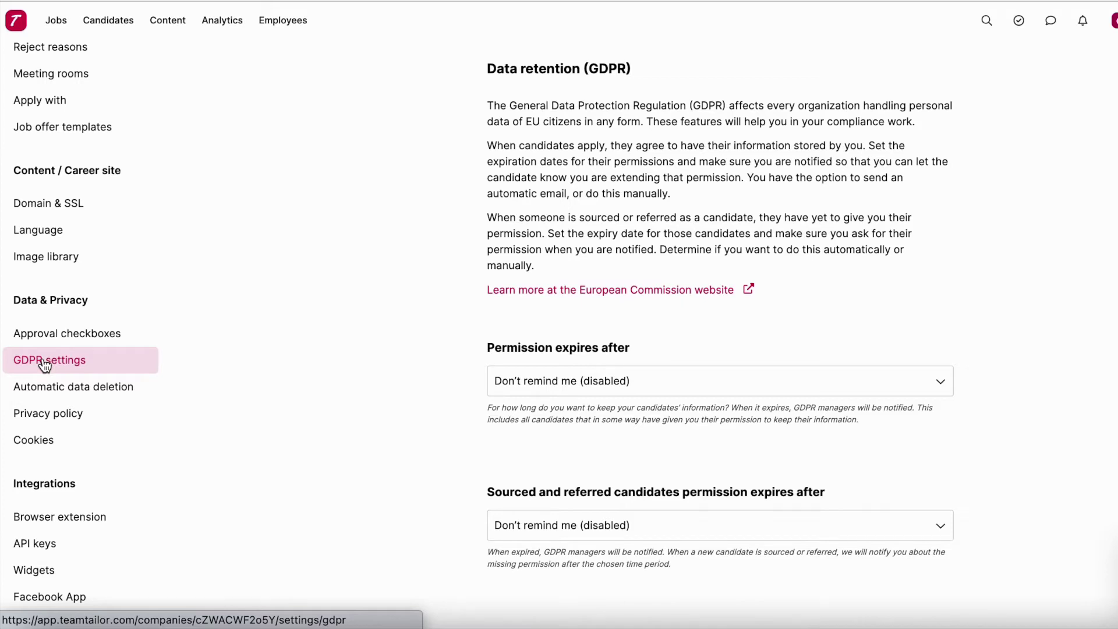
click(606, 378)
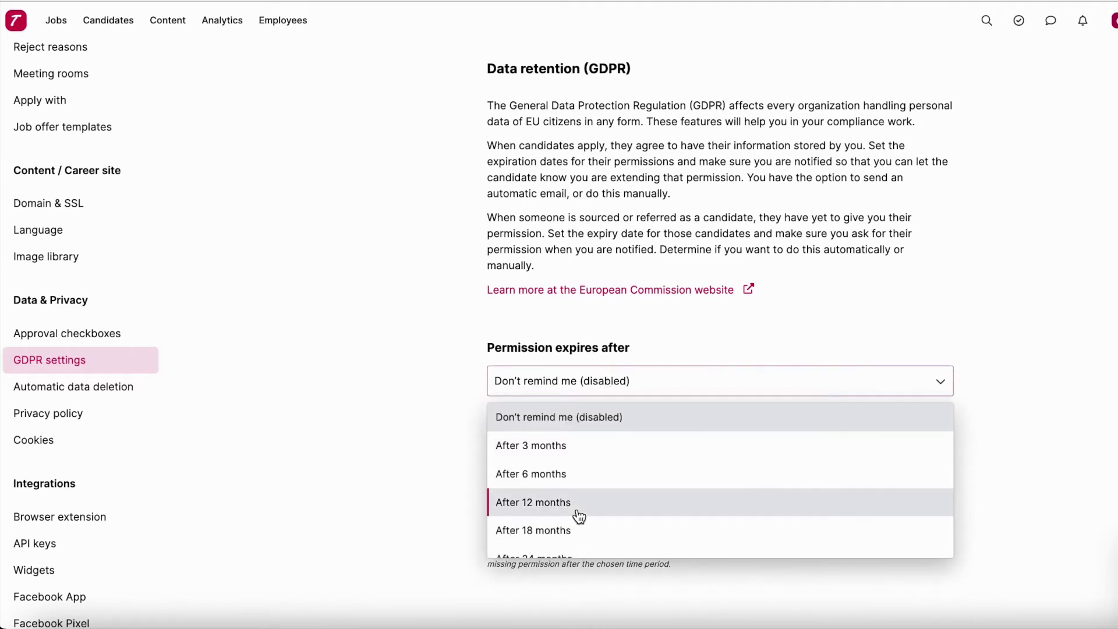
scroll(578, 516, down, 1)
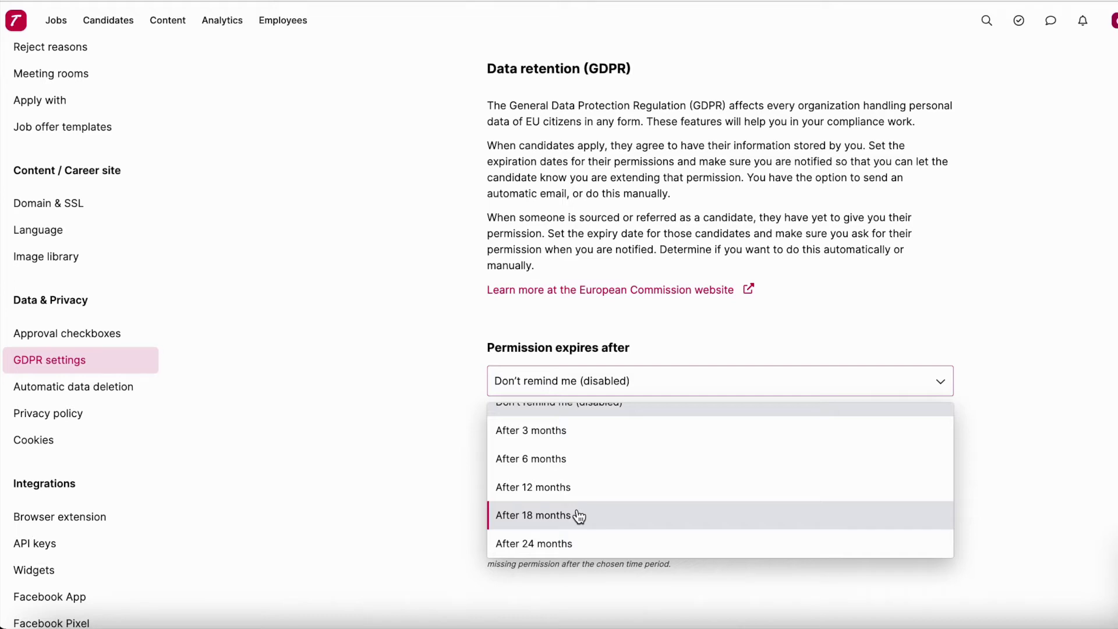
click(573, 548)
Choose automatic extension of candidate permission (opt-out) and review its email template without editing it
scroll(571, 543, down, 4)
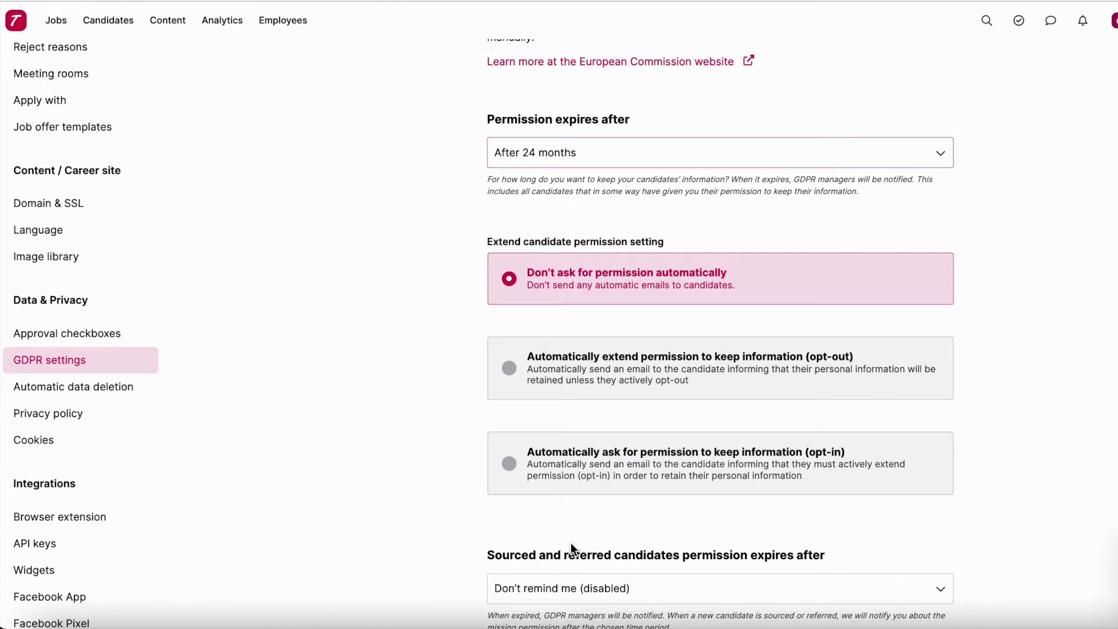
click(563, 368)
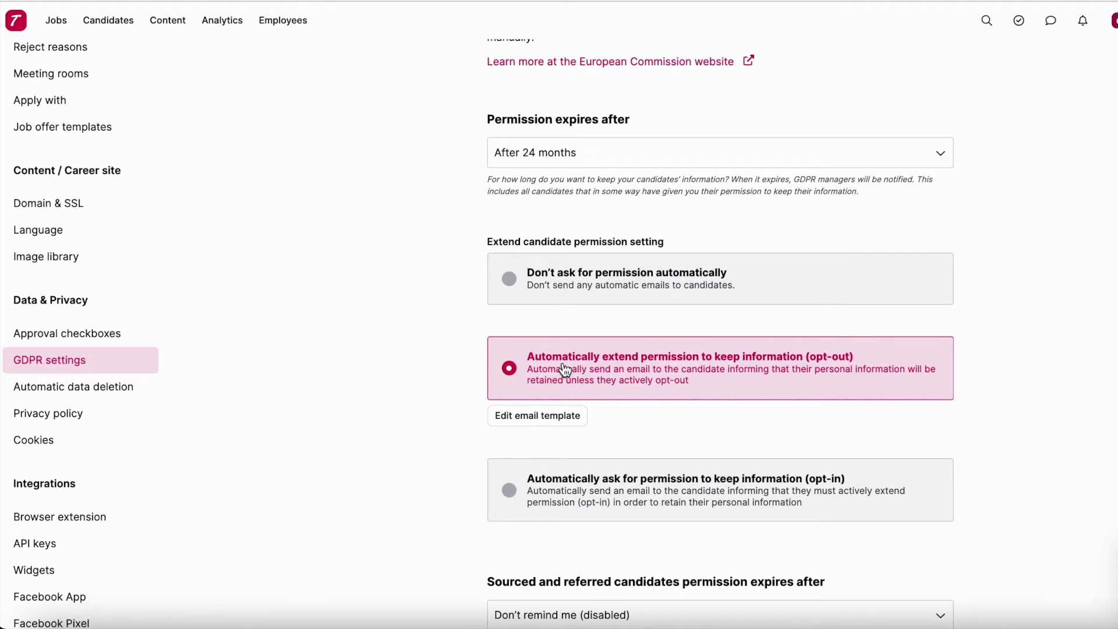
click(552, 417)
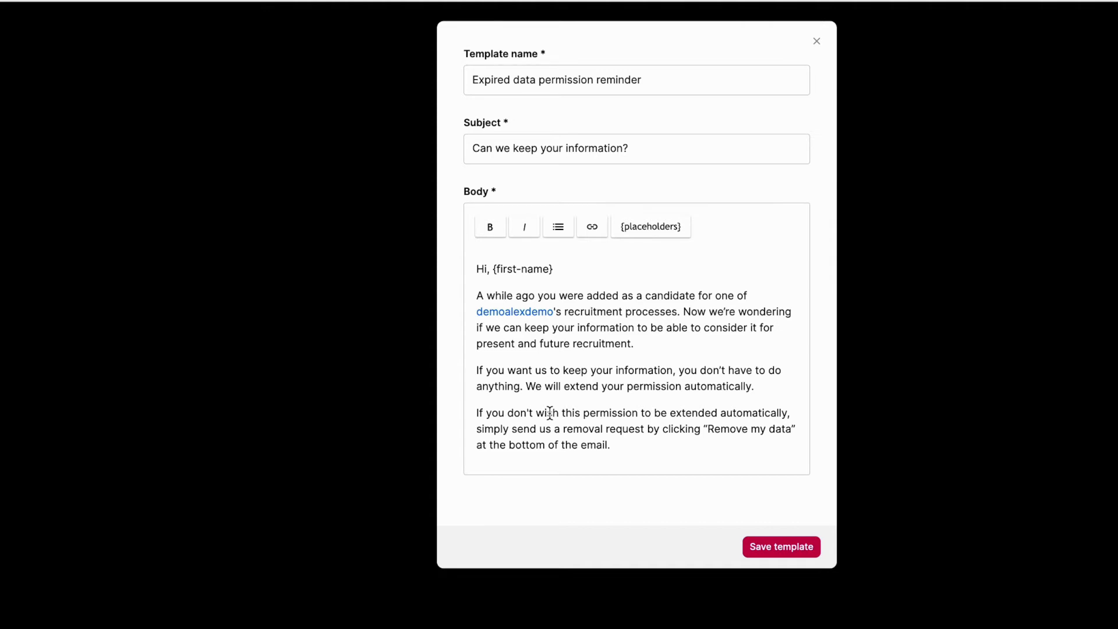
click(815, 43)
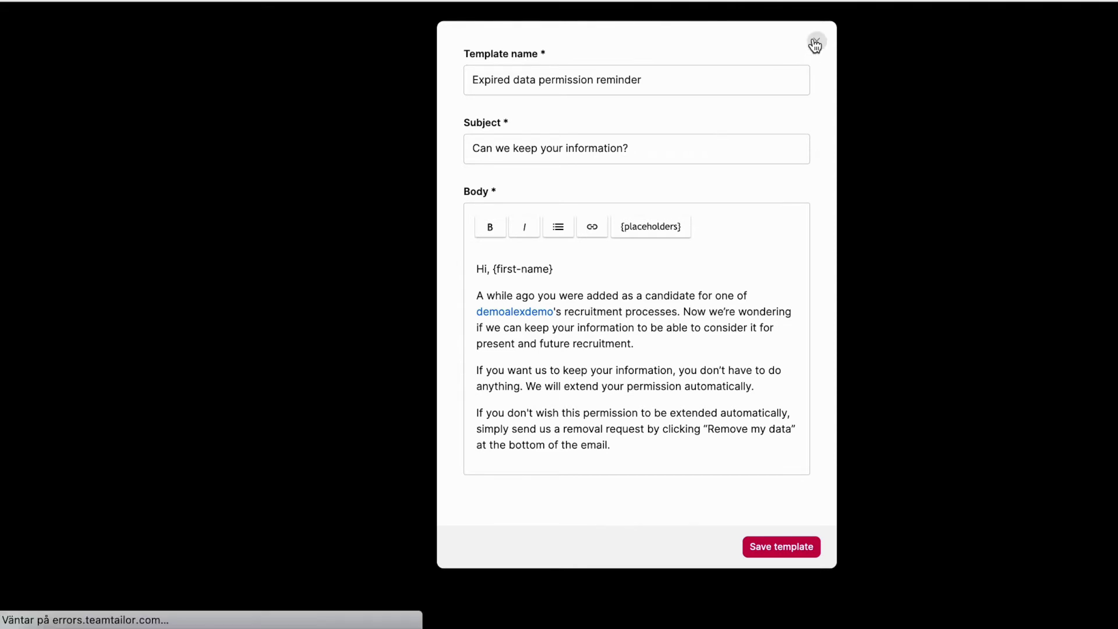
Switch the extend candidate permission setting to automatically ask for permission (opt-in) and review its email template
scroll(655, 432, down, 5)
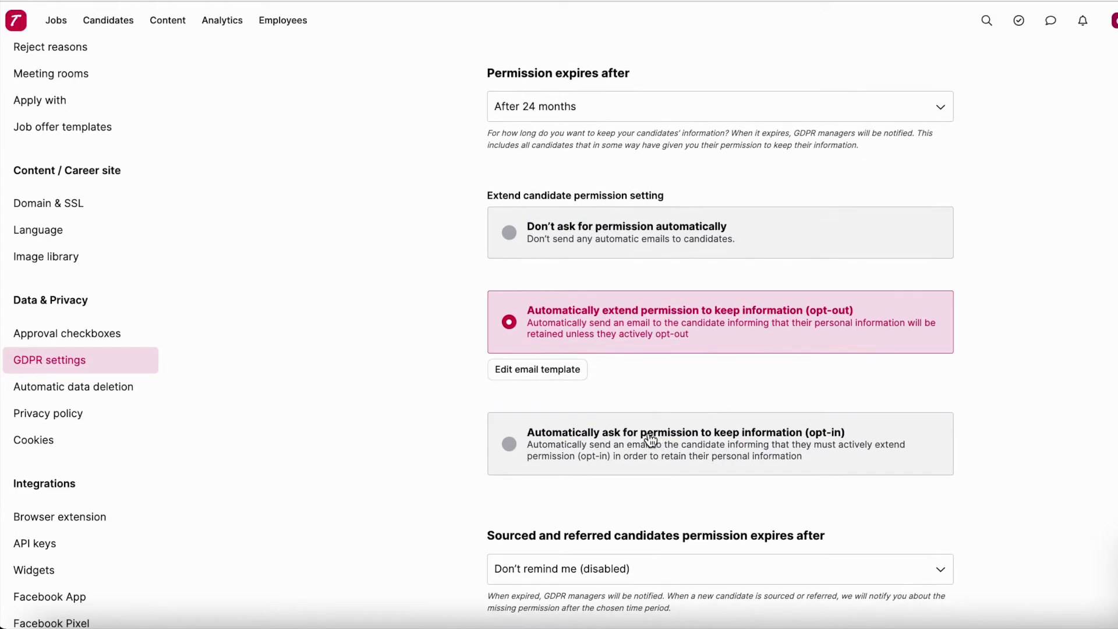
click(651, 440)
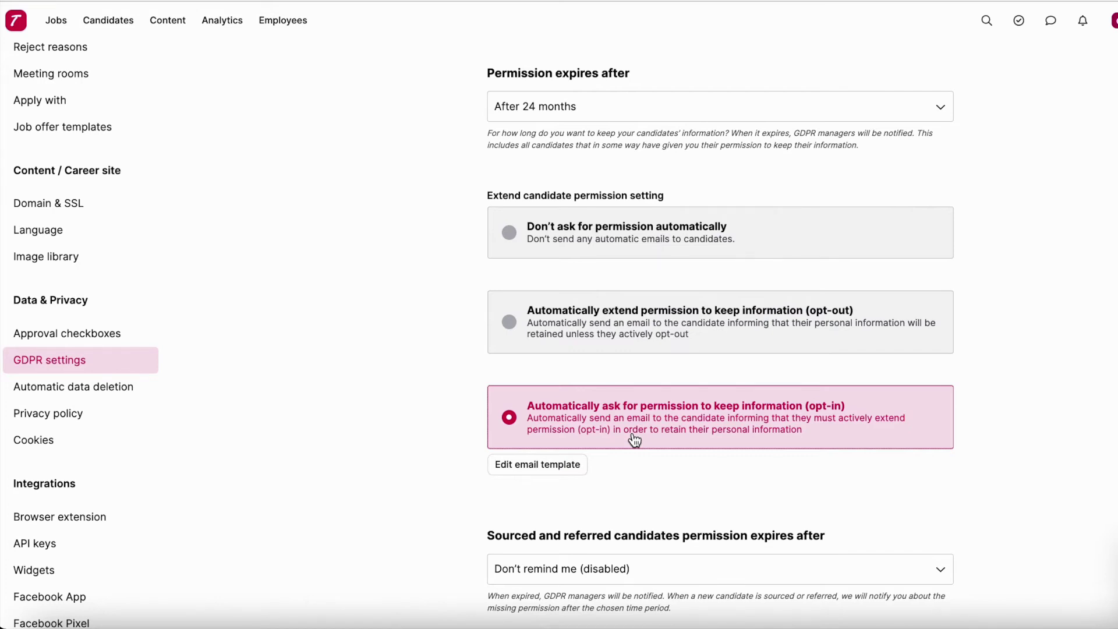
click(567, 464)
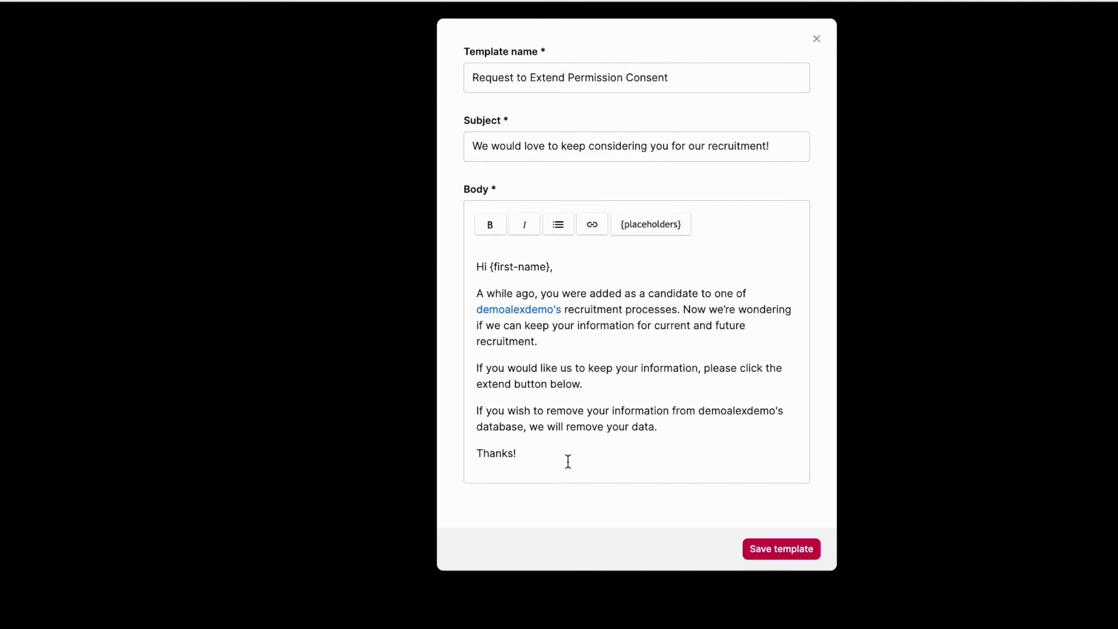
click(817, 42)
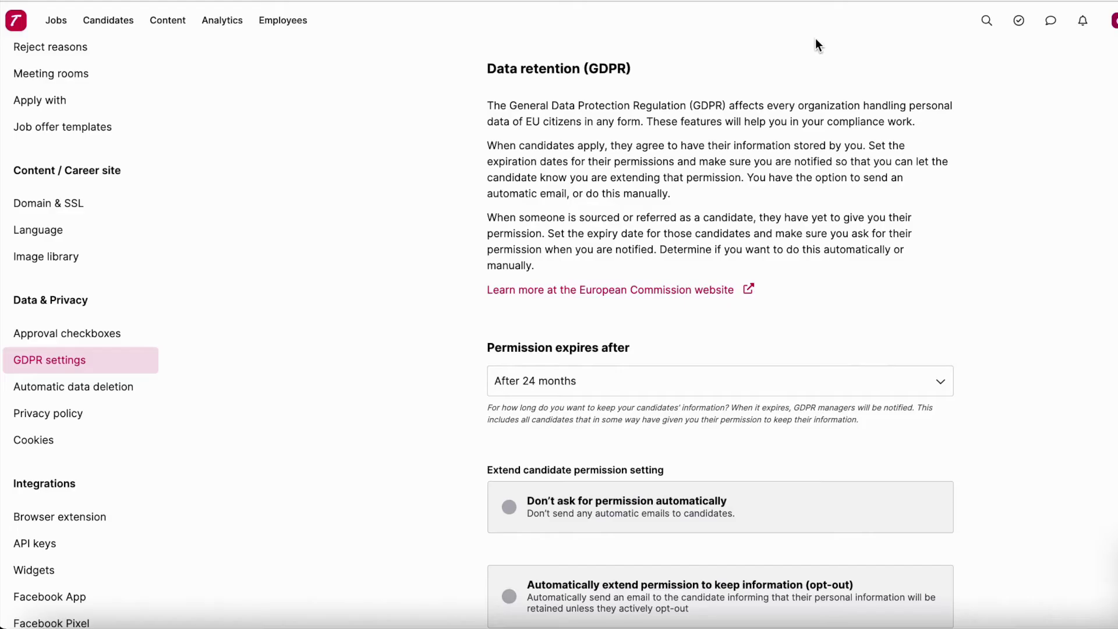
Set sourced and referred candidates' permission to expire after 30 days and enable automatically asking them for permission to keep information (opt-in)
scroll(550, 420, down, 6)
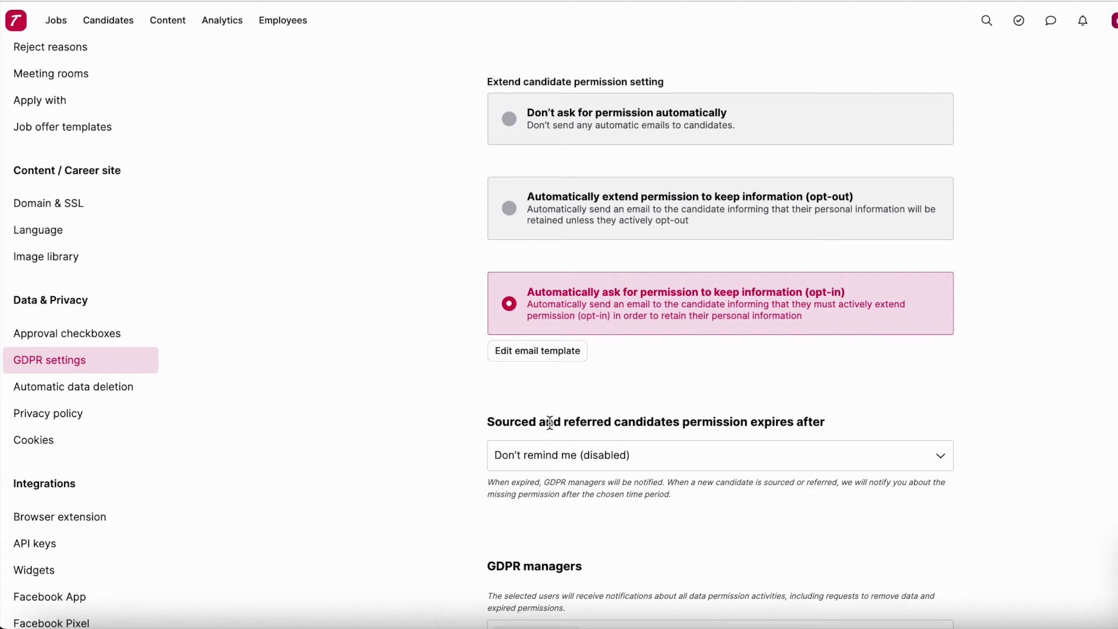
scroll(550, 423, down, 3)
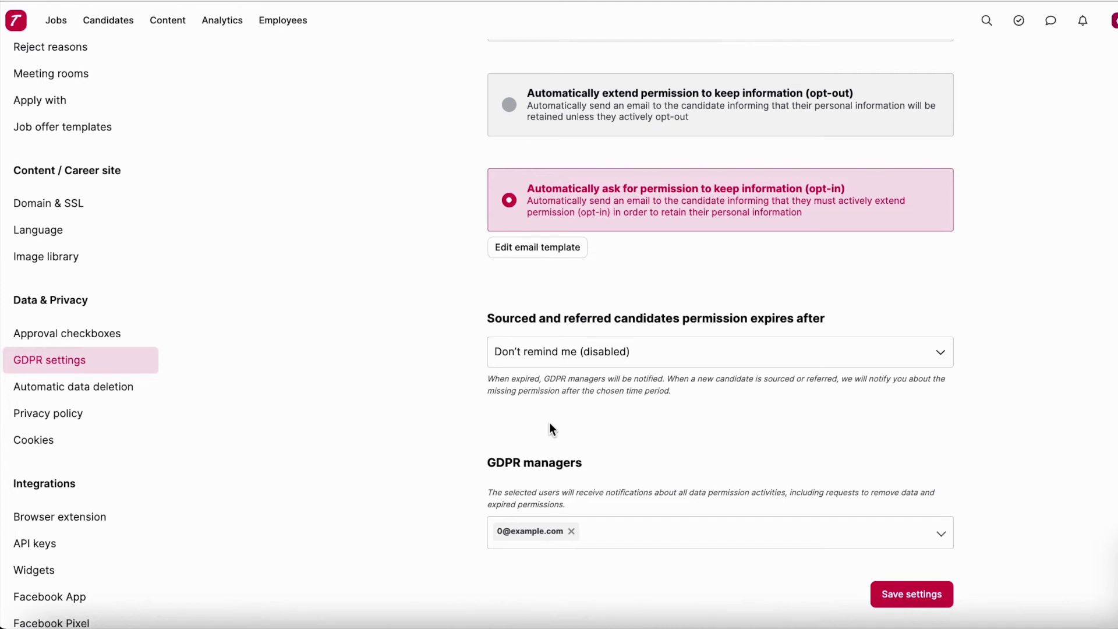
scroll(550, 423, up, 6)
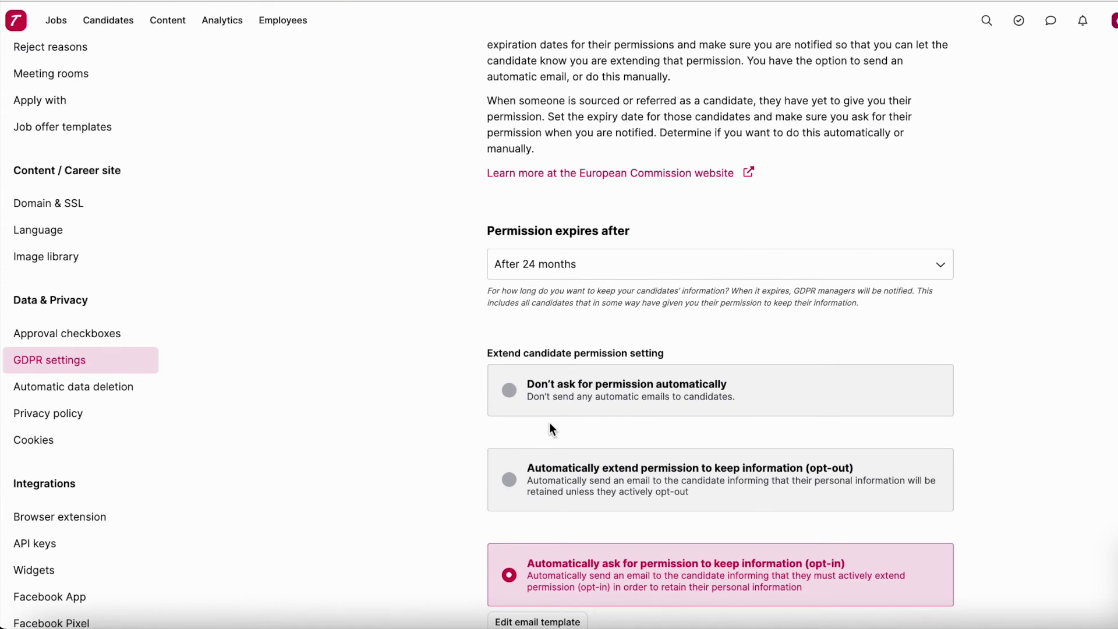
scroll(550, 424, down, 5)
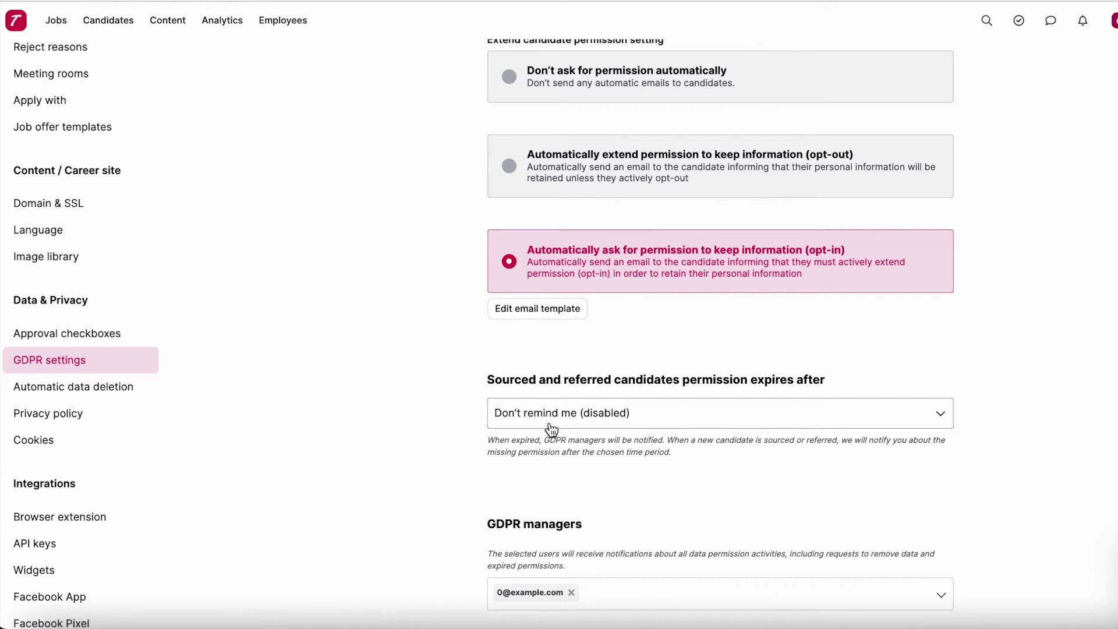
click(552, 429)
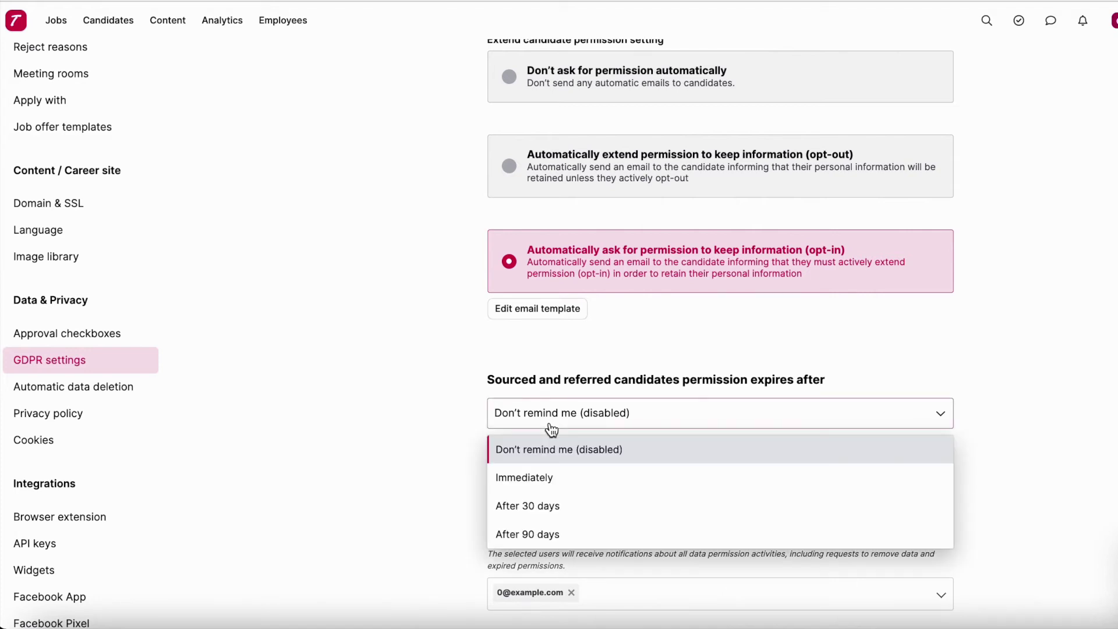
click(544, 507)
scroll(543, 506, down, 1)
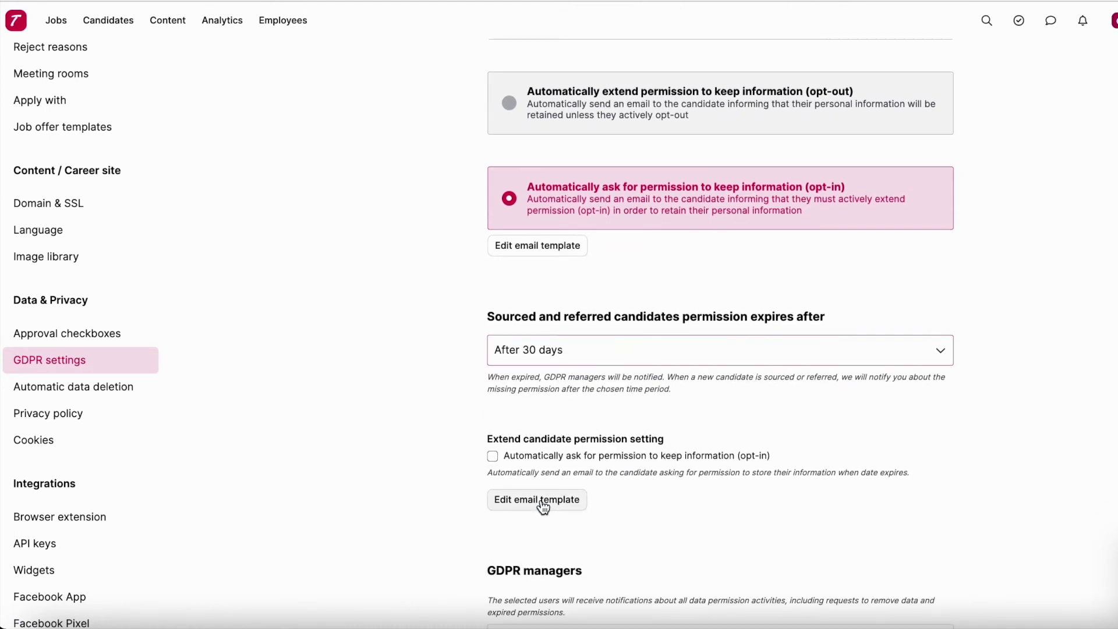
click(492, 456)
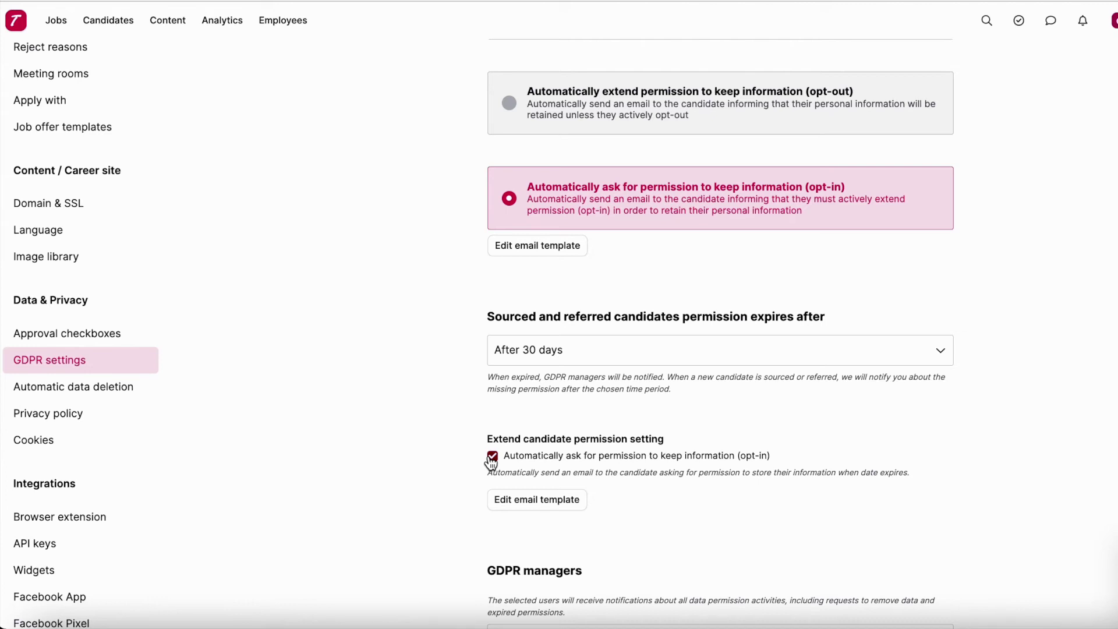
Set the extend candidate permission setting to automatically extend permission to keep information (opt-out) and save the GDPR settings
scroll(491, 462, down, 2)
scroll(491, 461, up, 6)
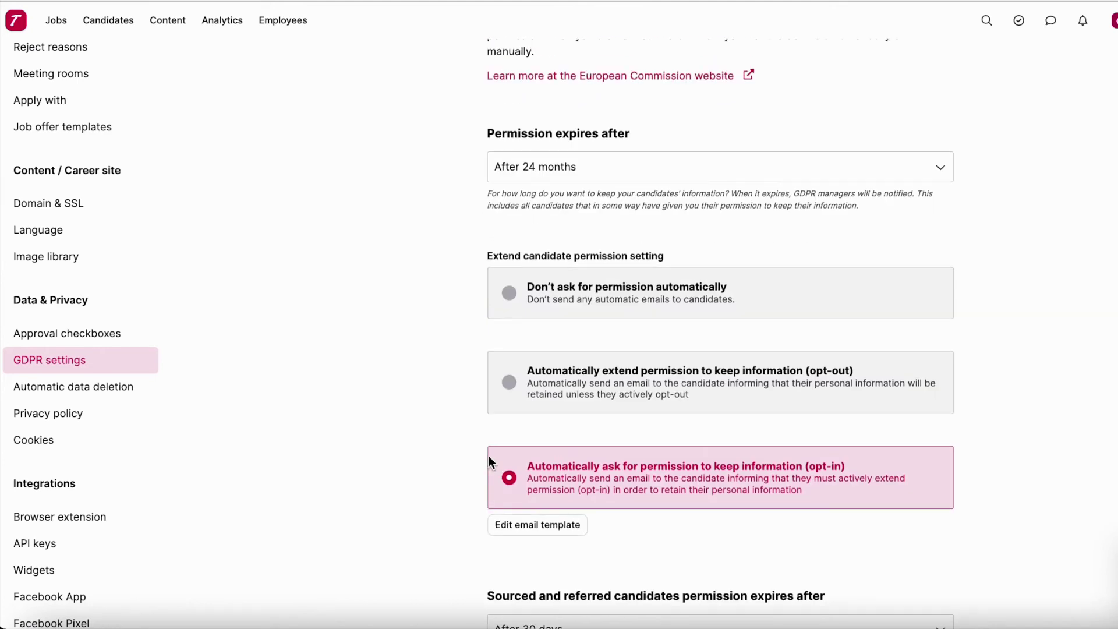
click(512, 385)
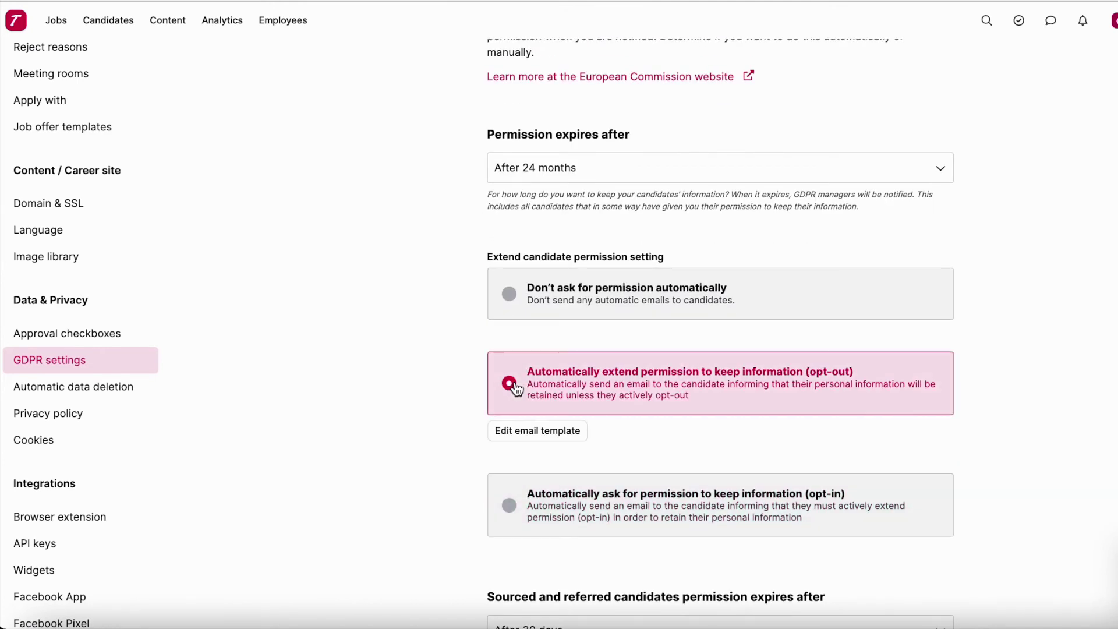
scroll(515, 388, down, 6)
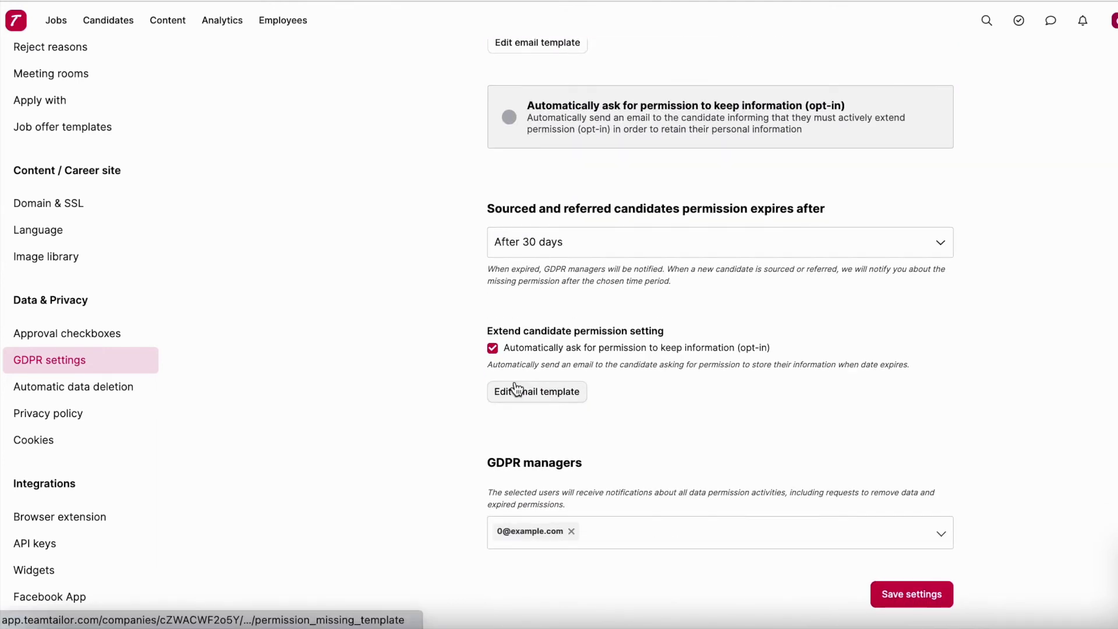
scroll(515, 387, up, 6)
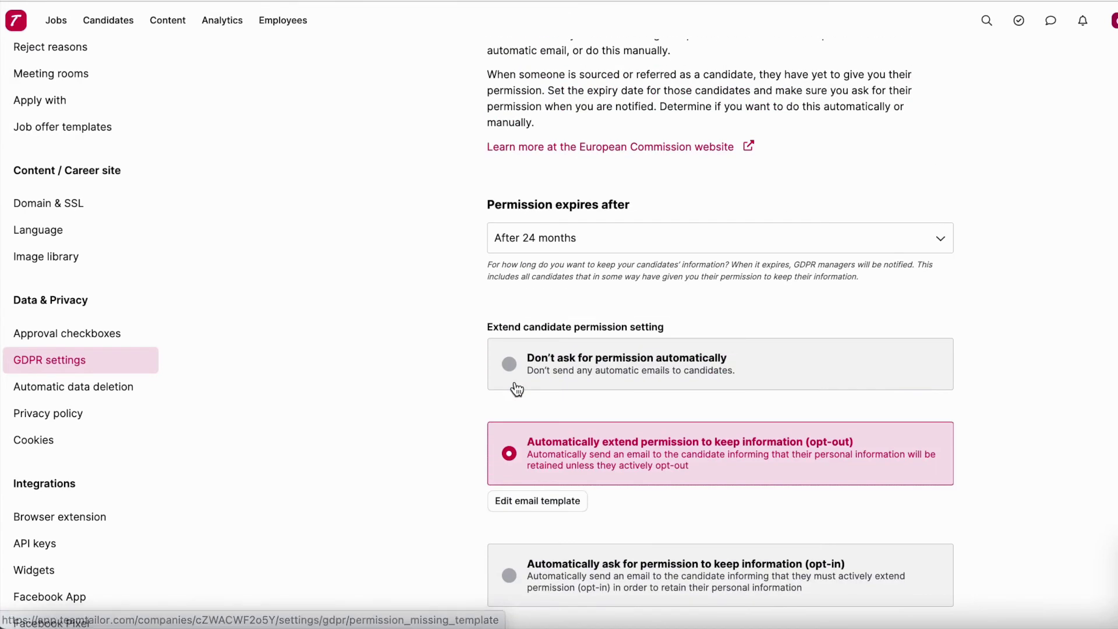
scroll(515, 387, down, 6)
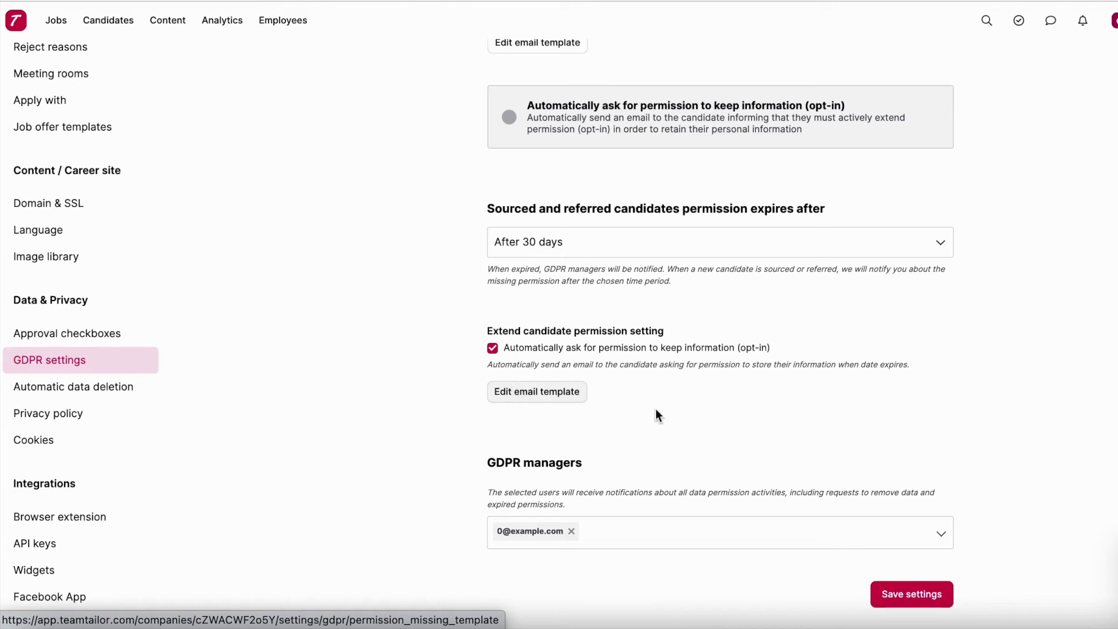
click(931, 598)
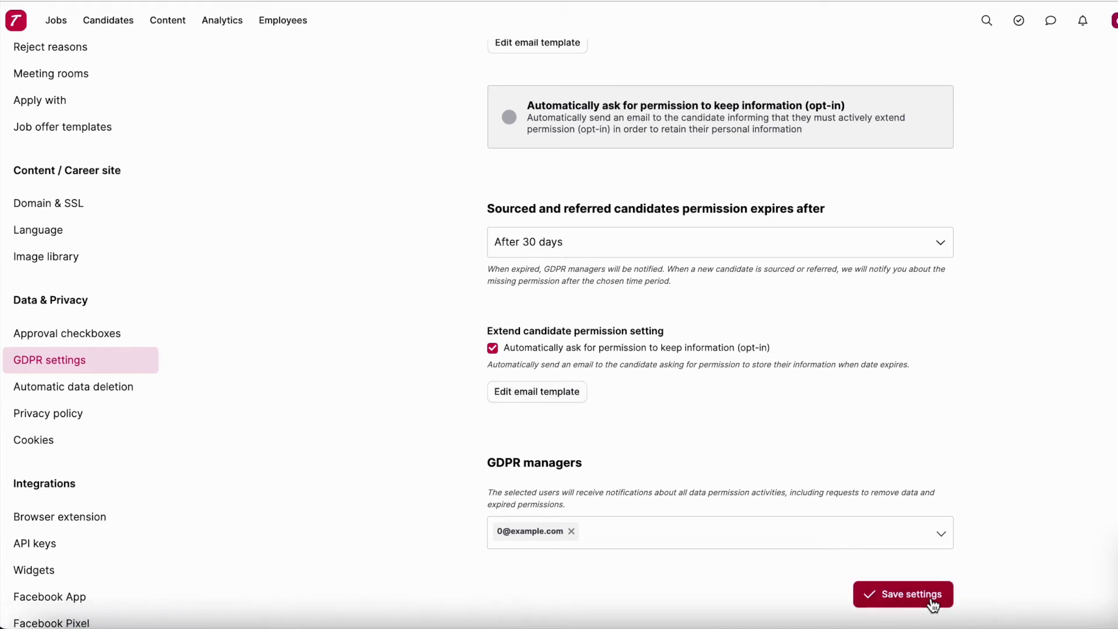
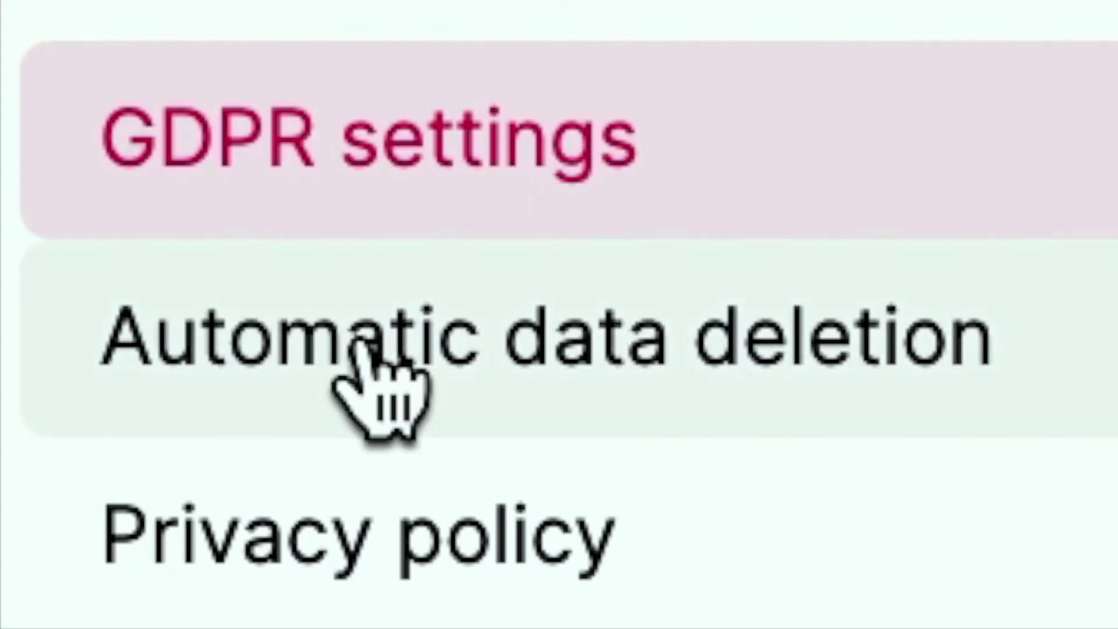
Open the automatic data deletion settings and review the rules for flagging candidates and job applications for deletion
click(360, 344)
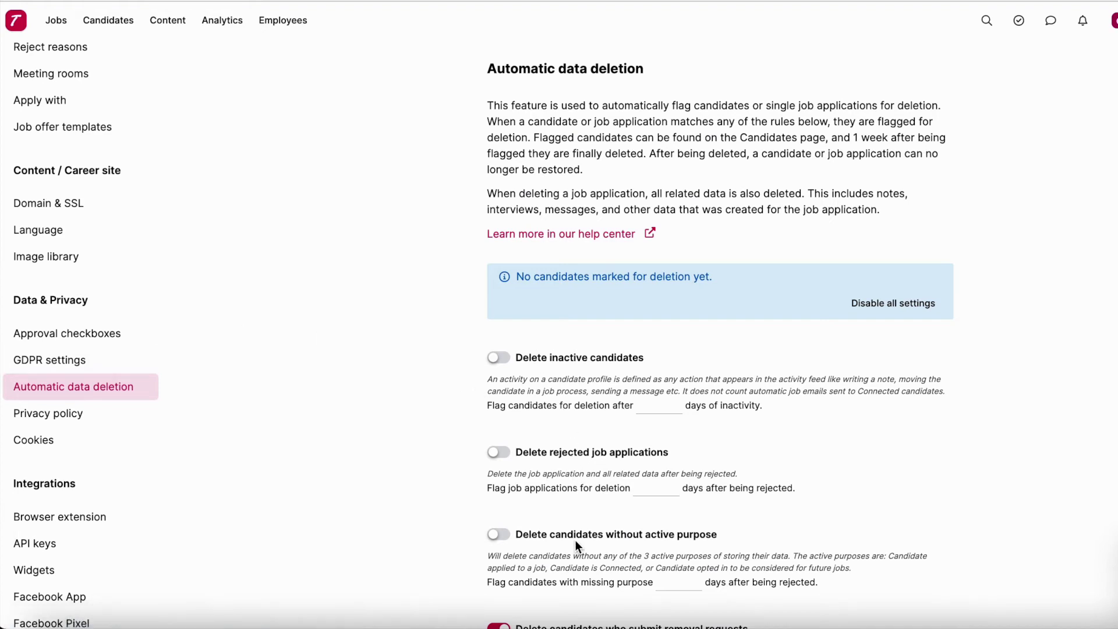
scroll(575, 545, down, 3)
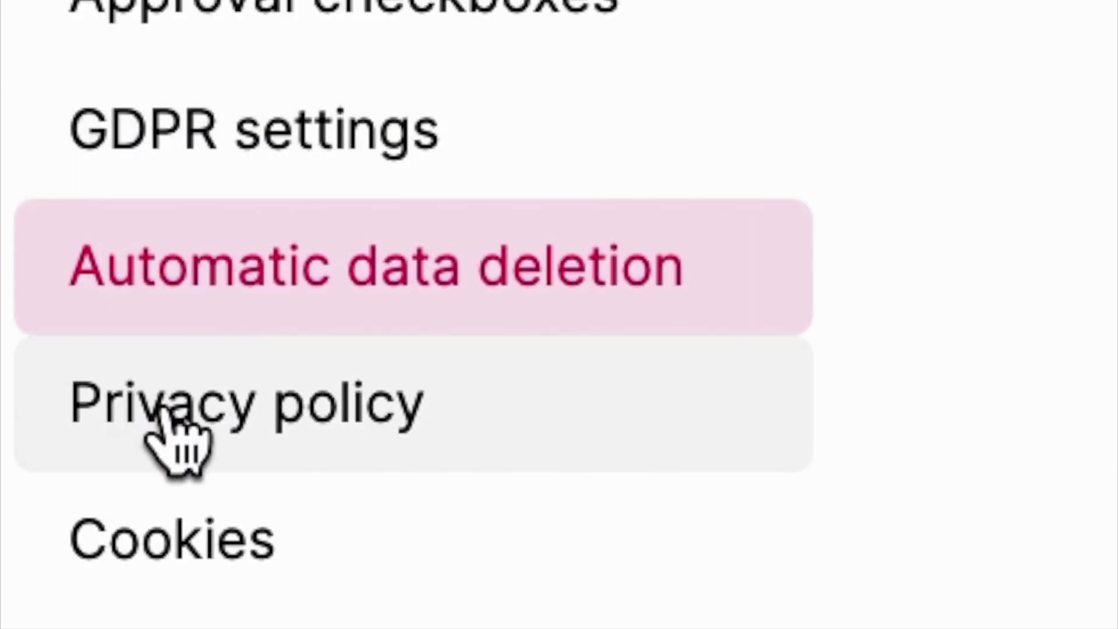
Open the privacy policy settings and read through the default recruitment privacy policy down to its Contact section
click(175, 434)
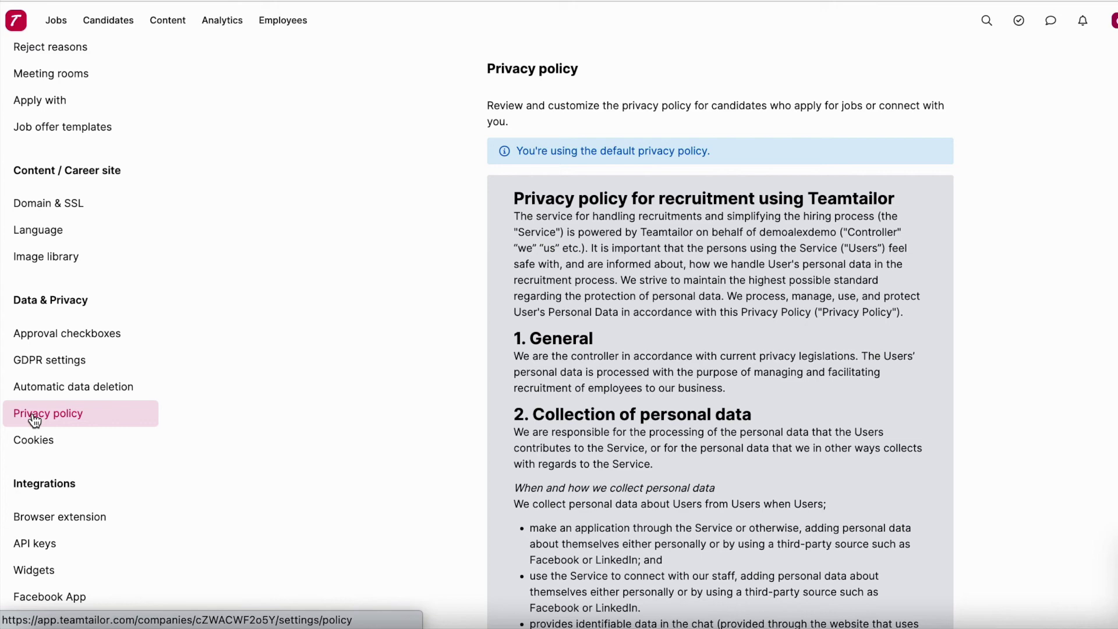
scroll(35, 421, down, 3)
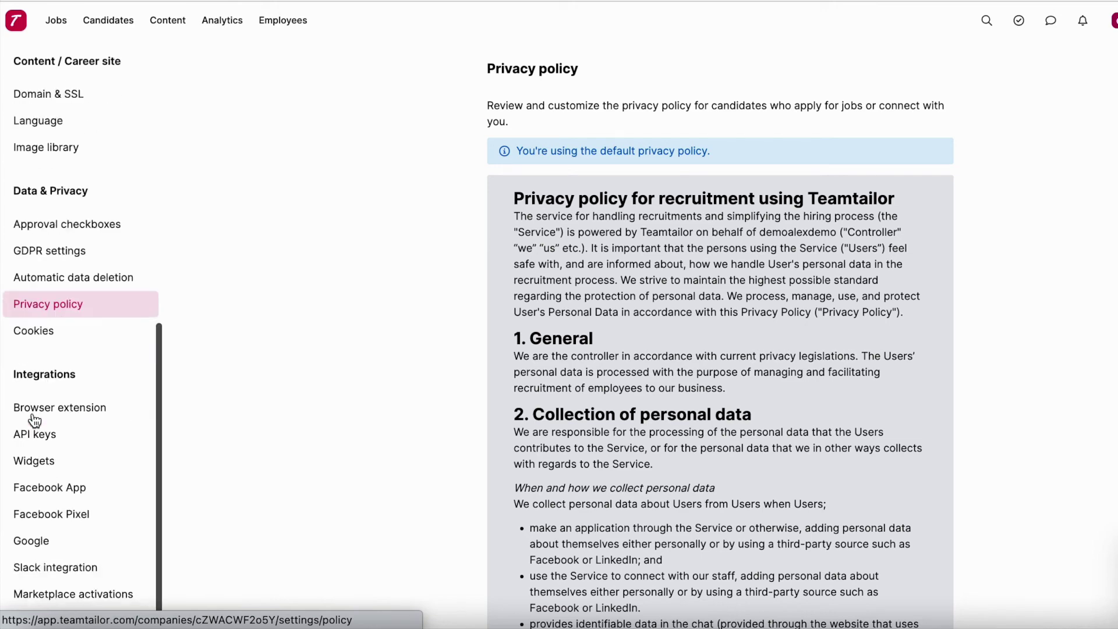
scroll(332, 549, down, 8)
scroll(330, 473, down, 15)
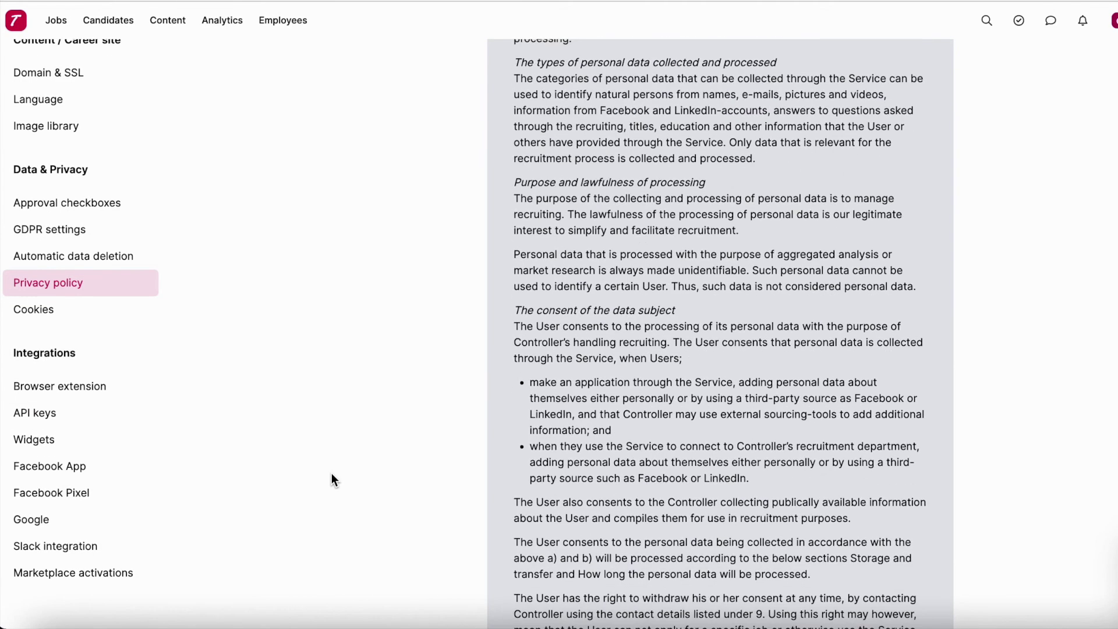
scroll(331, 473, down, 5)
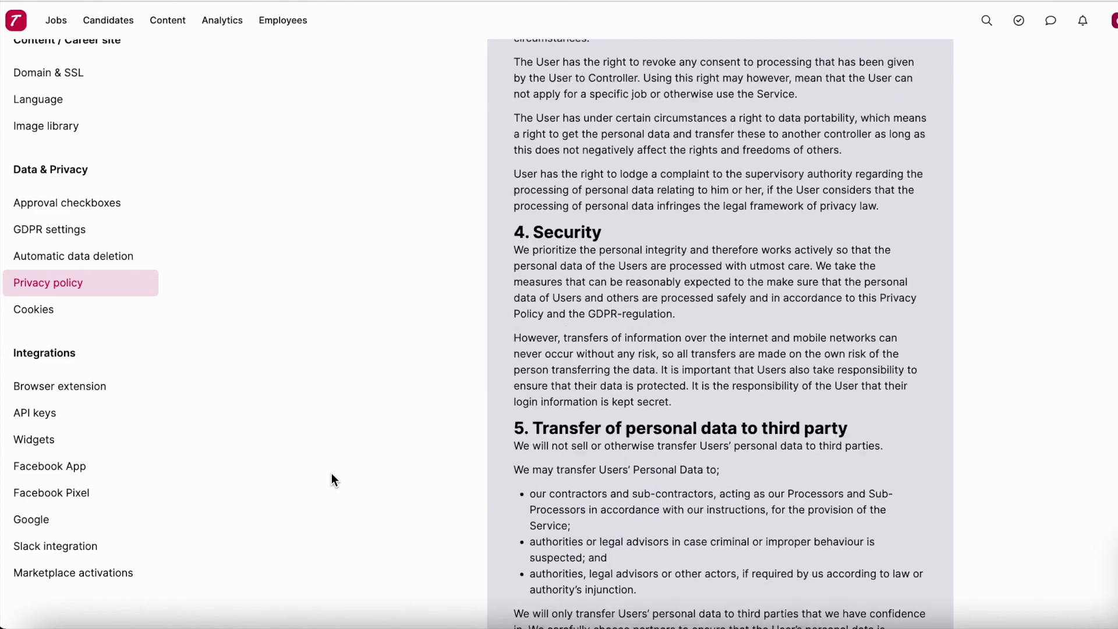
scroll(330, 473, down, 10)
scroll(330, 473, up, 20)
scroll(331, 478, down, 20)
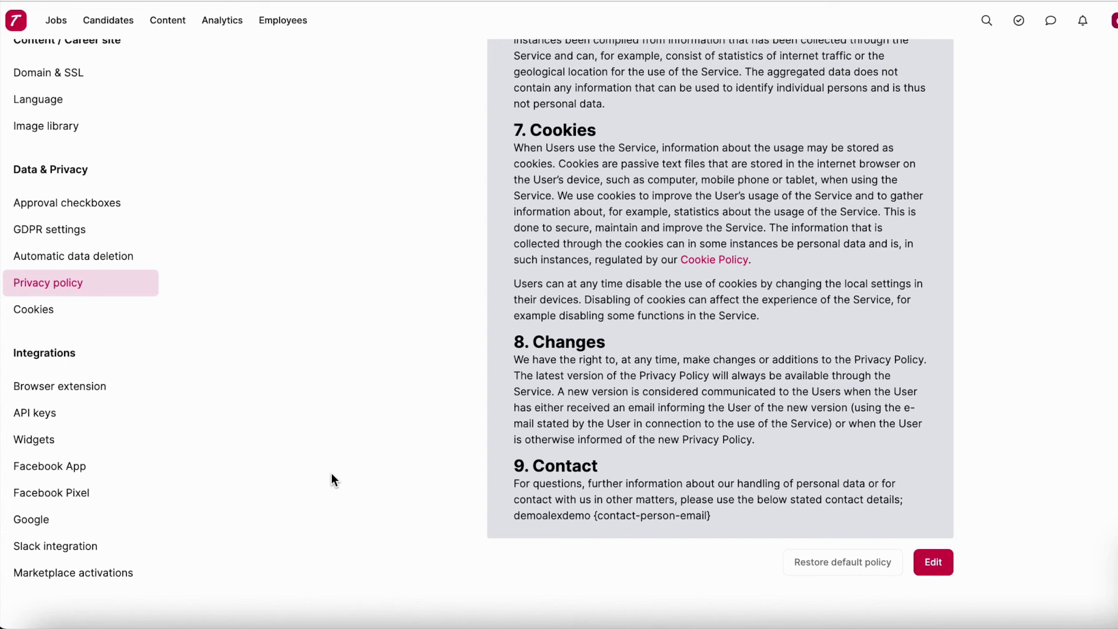
Open the privacy policy for editing, select an employee as its contact person, and save the policy
click(934, 563)
scroll(937, 573, down, 20)
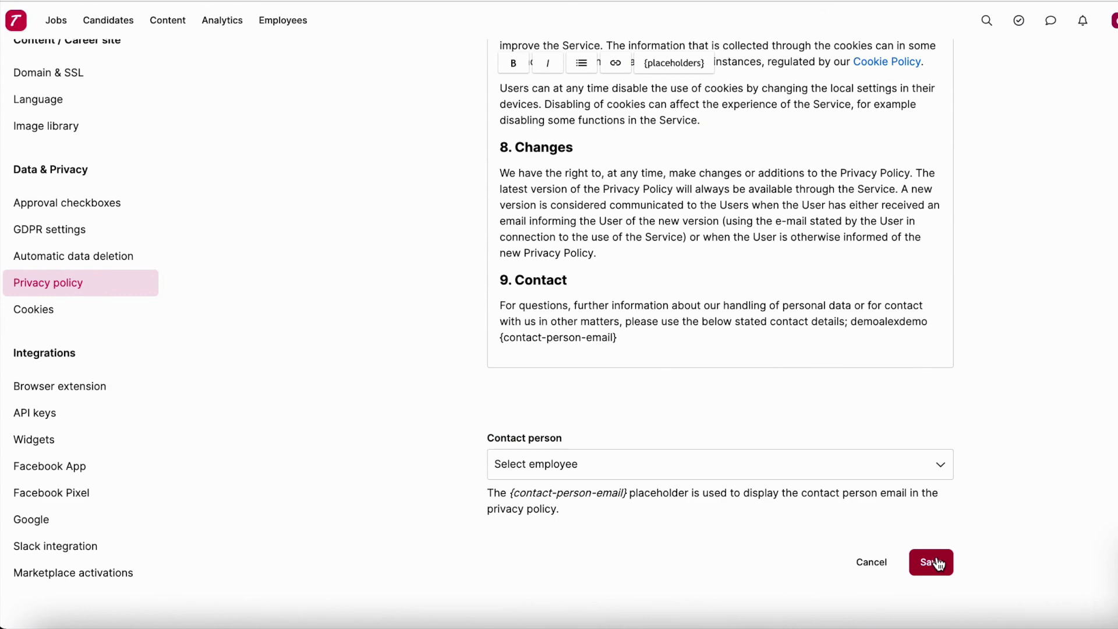
scroll(835, 309, up, 20)
scroll(835, 309, down, 20)
click(565, 477)
click(567, 478)
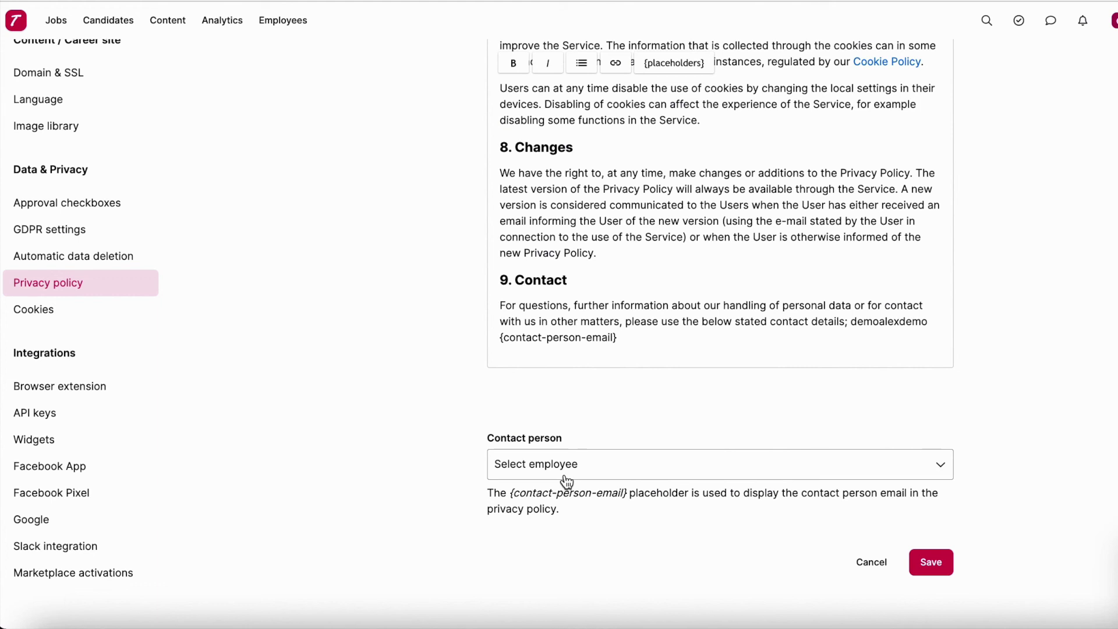
click(818, 474)
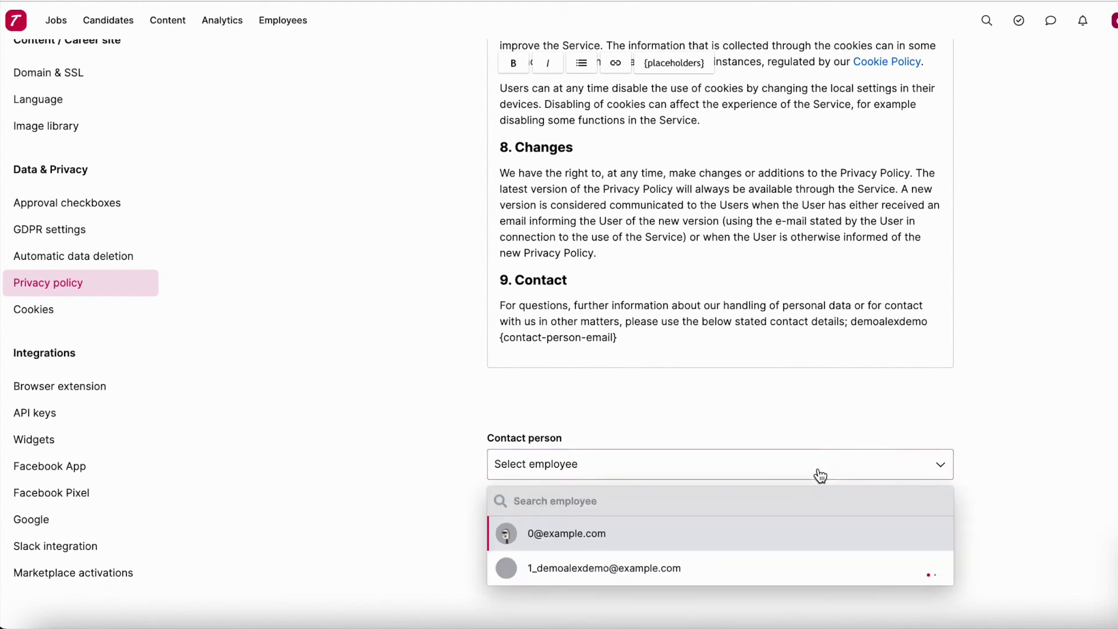
click(762, 550)
click(928, 566)
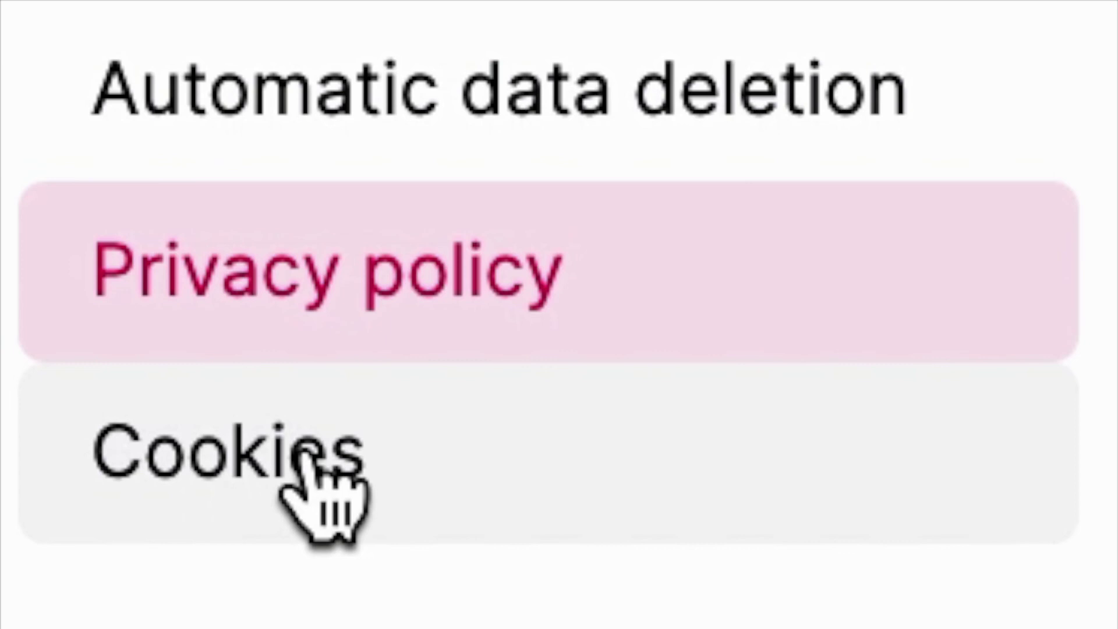
Open the cookie settings and examine the cookie alert options, the cookie tables by category, and the Cookie Policy section
click(303, 460)
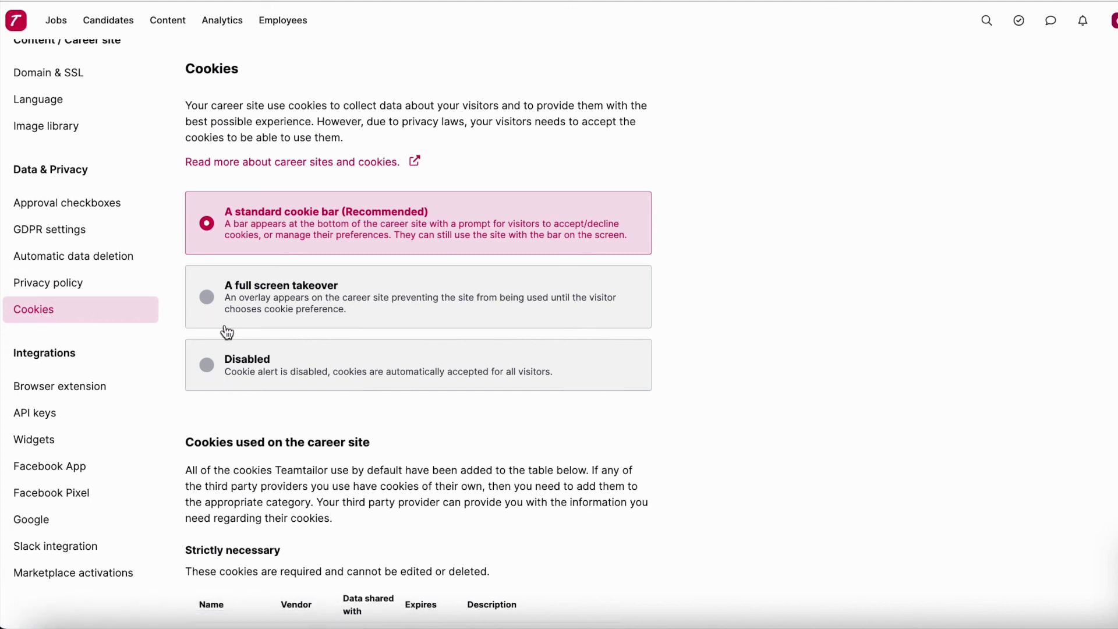
scroll(225, 329, down, 6)
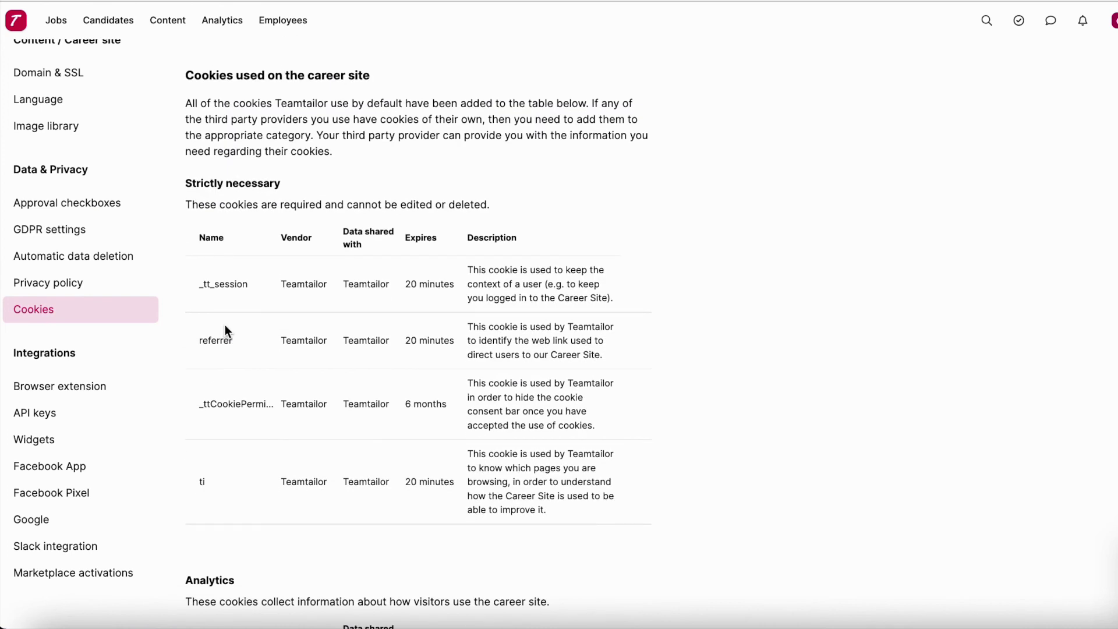
scroll(226, 332, down, 10)
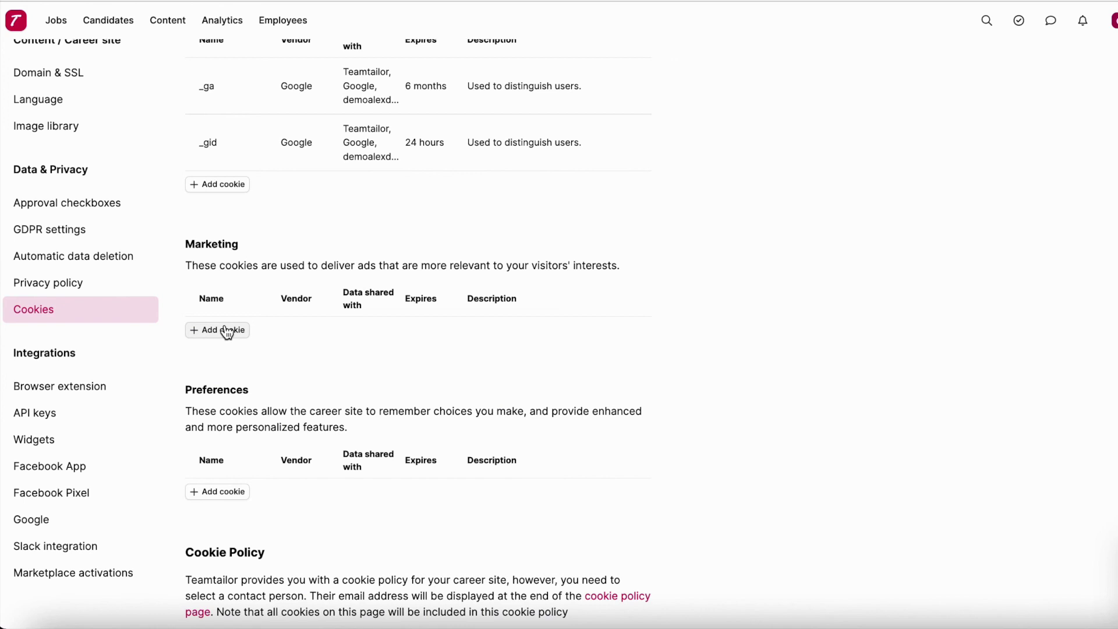
scroll(227, 333, up, 15)
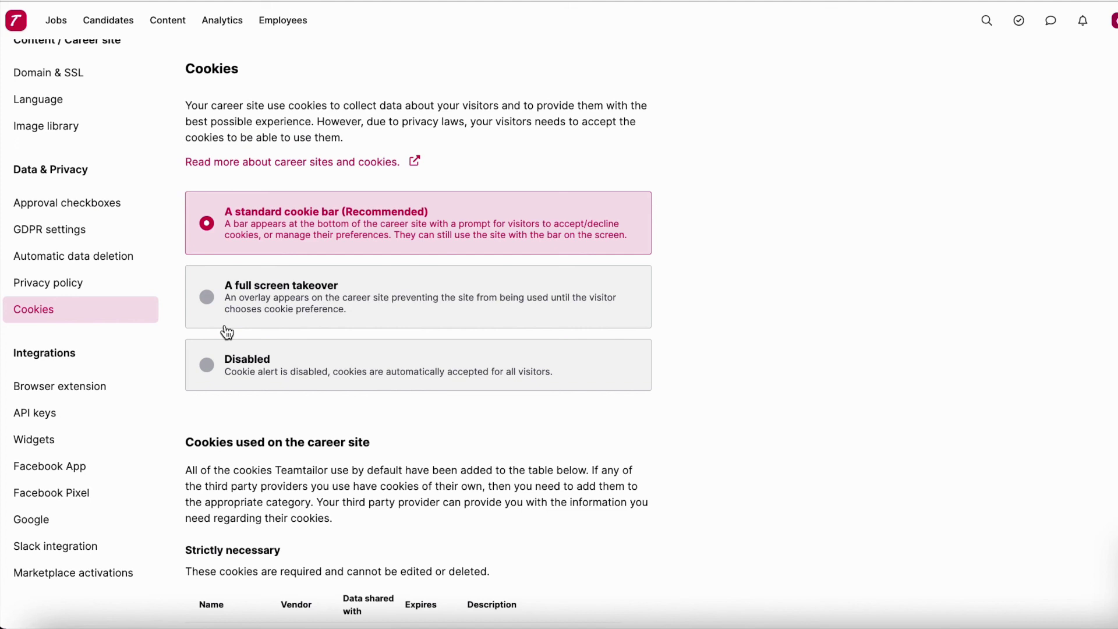
scroll(227, 333, down, 14)
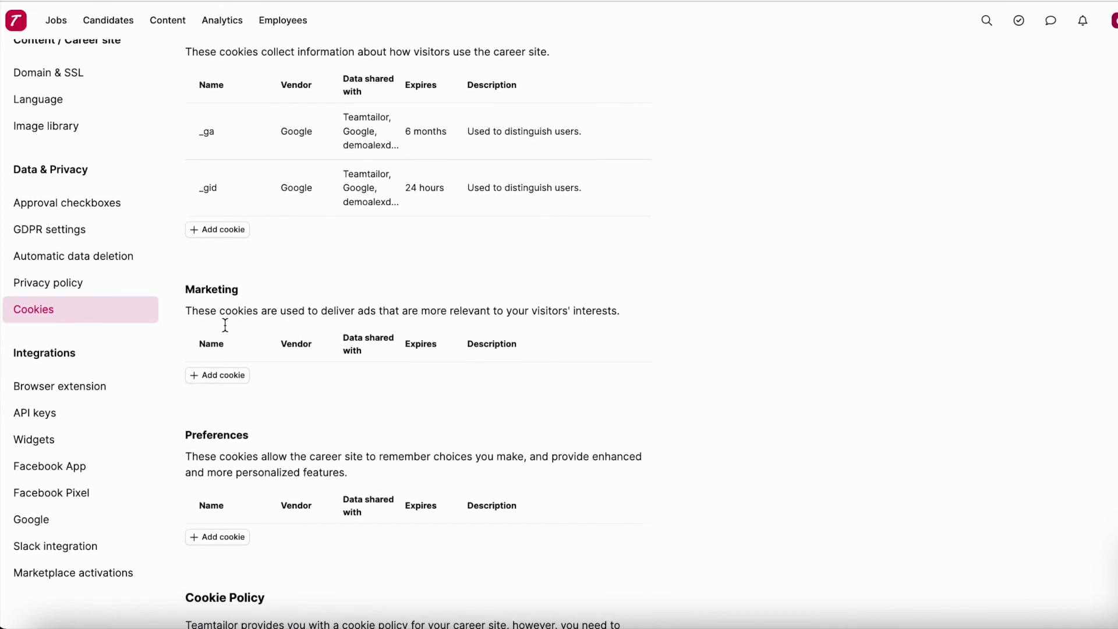
scroll(227, 332, up, 10)
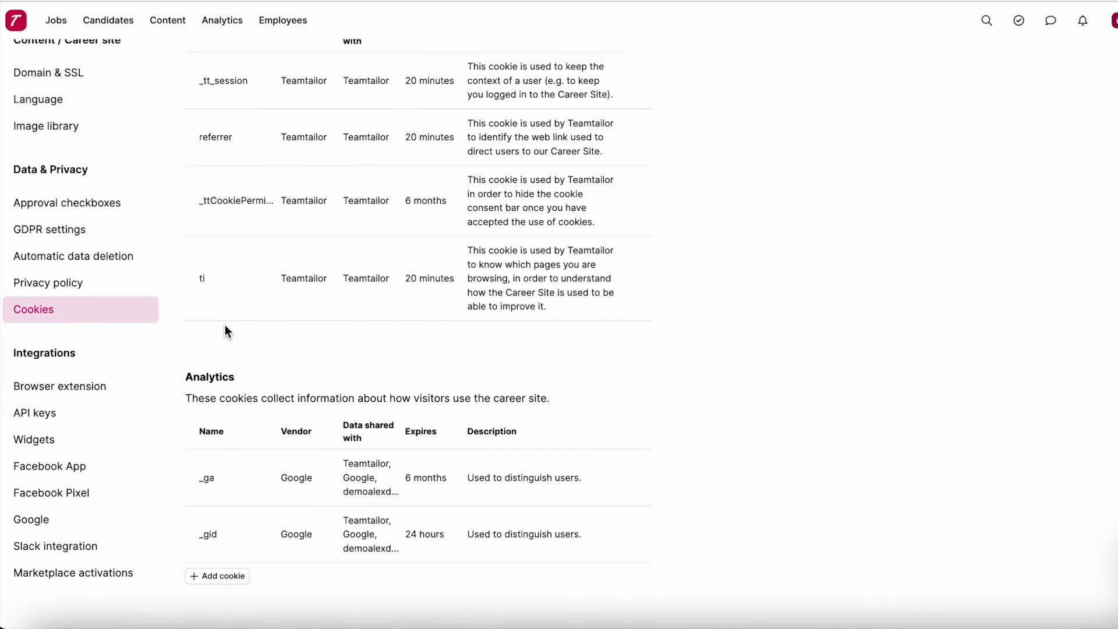
scroll(225, 327, up, 5)
scroll(226, 327, down, 5)
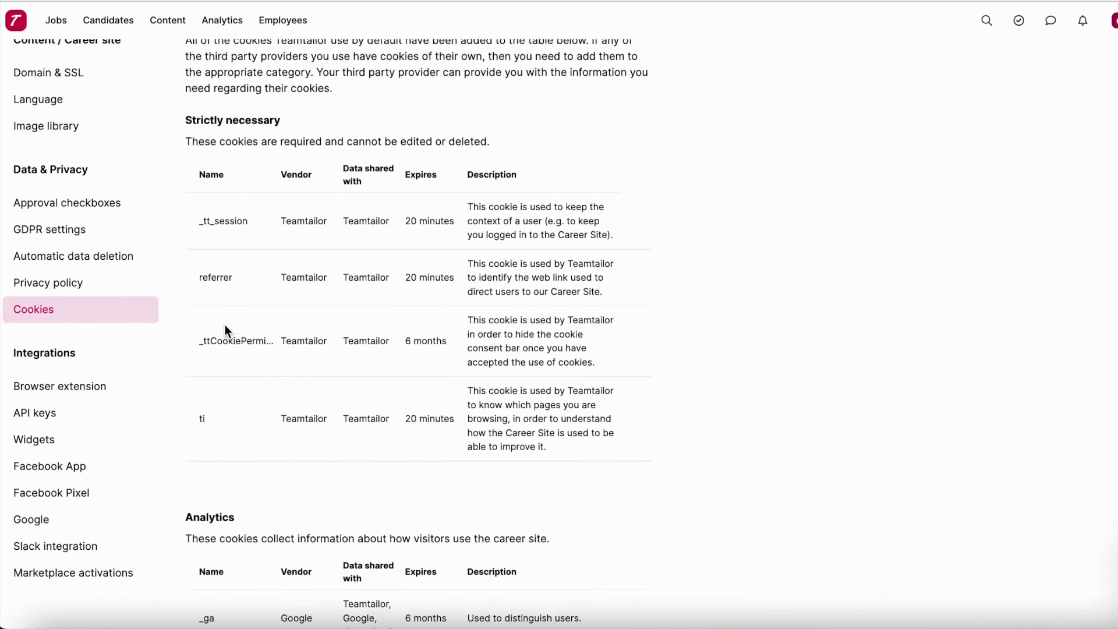
scroll(226, 331, up, 2)
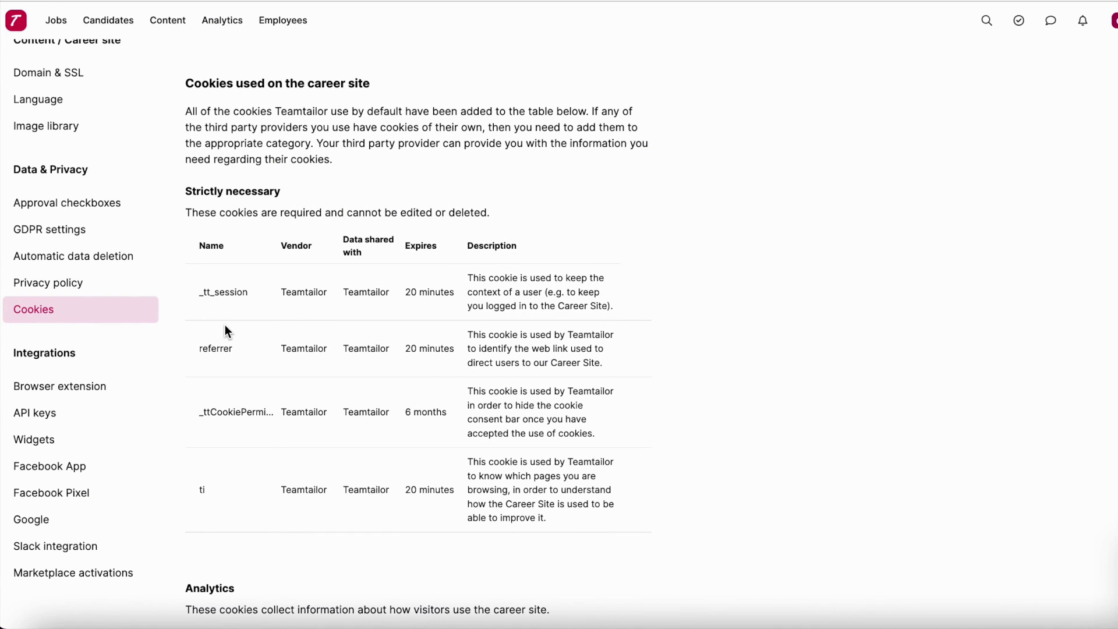
scroll(225, 327, down, 5)
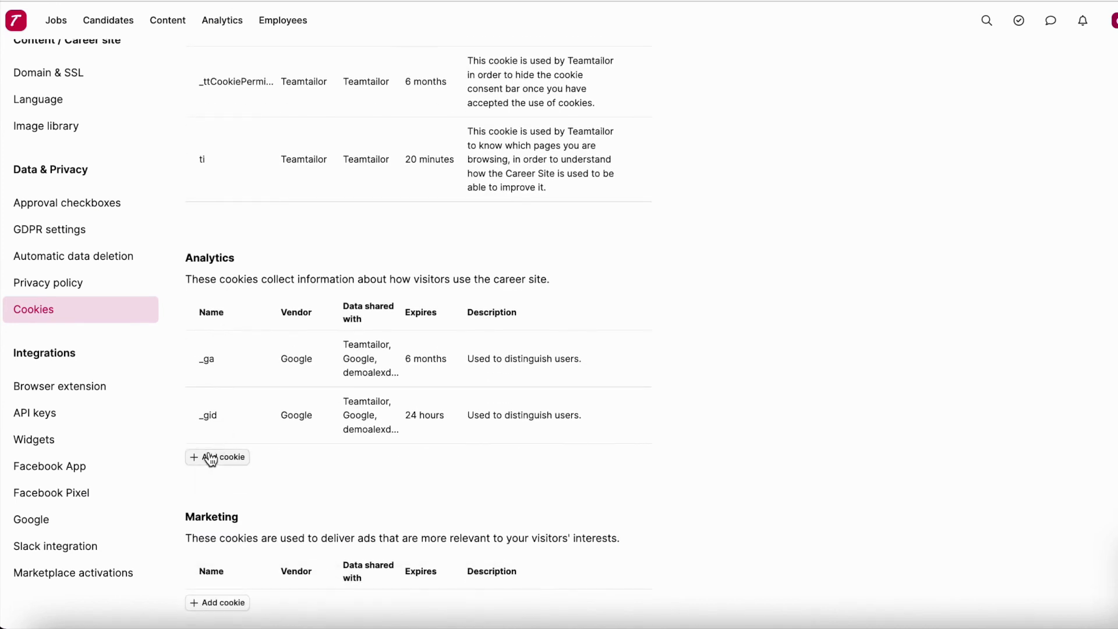
scroll(211, 460, down, 4)
scroll(211, 462, down, 1)
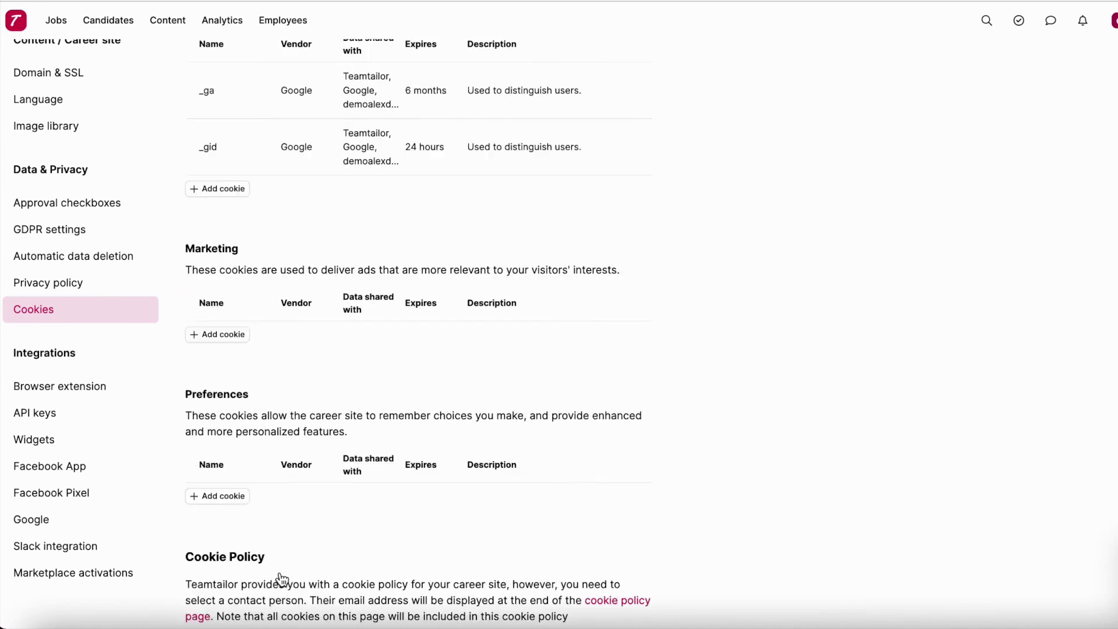
scroll(283, 579, up, 15)
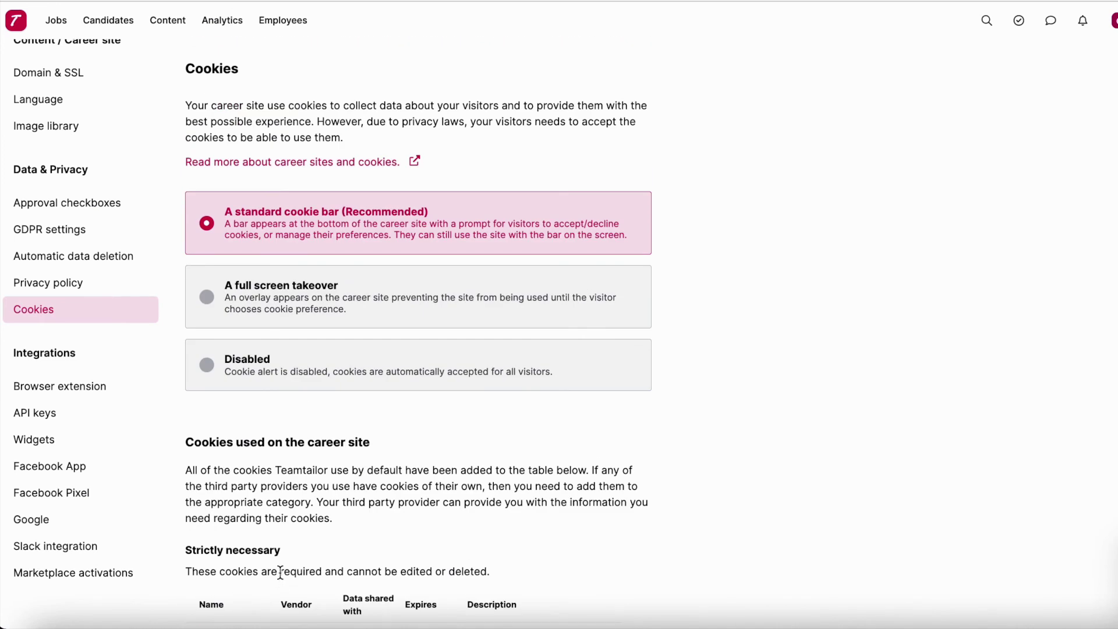